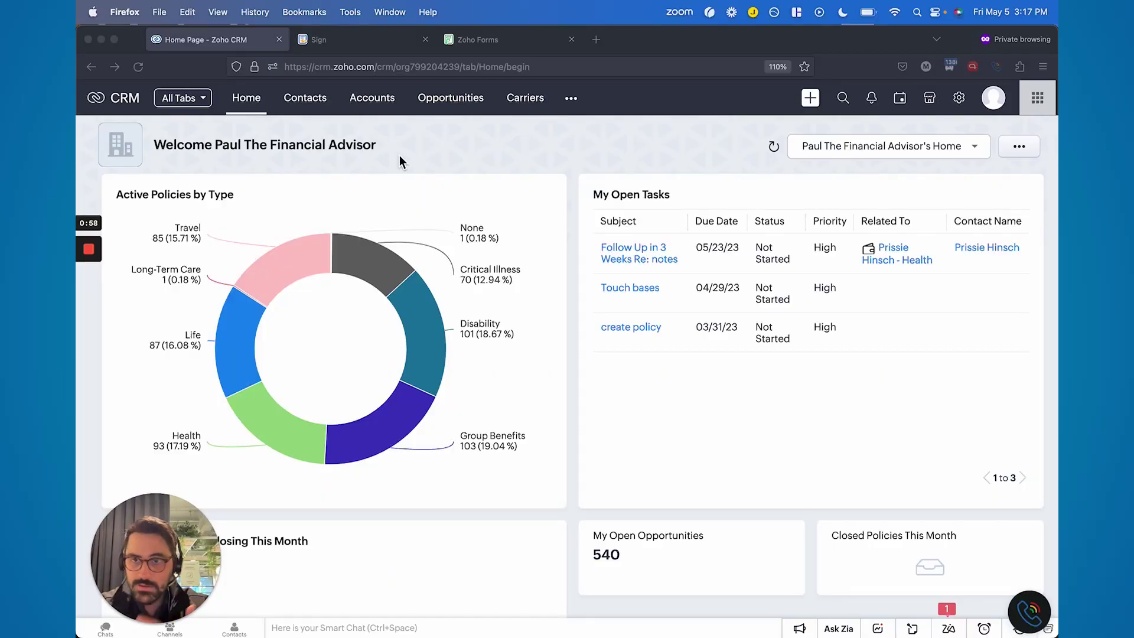
Step: Open the Contacts module's stage board, with columns from Not Contacted to Quoted/Proposal Sent
click(315, 112)
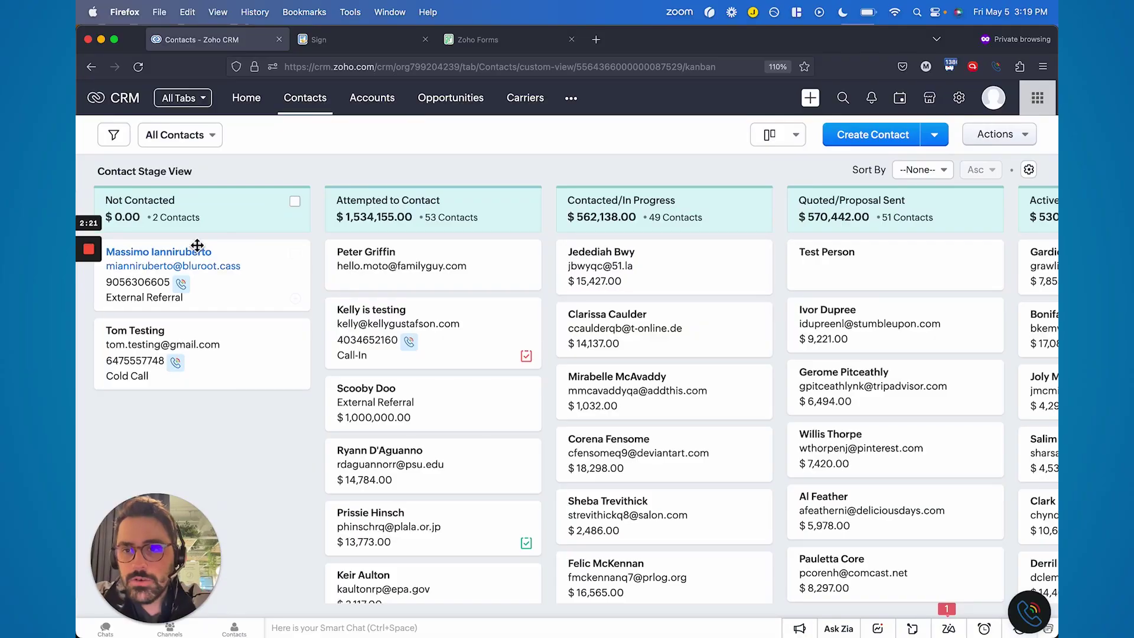
Step: Open the first Not Contacted contact's record, zoom the page out, and scroll to Notes
click(195, 251)
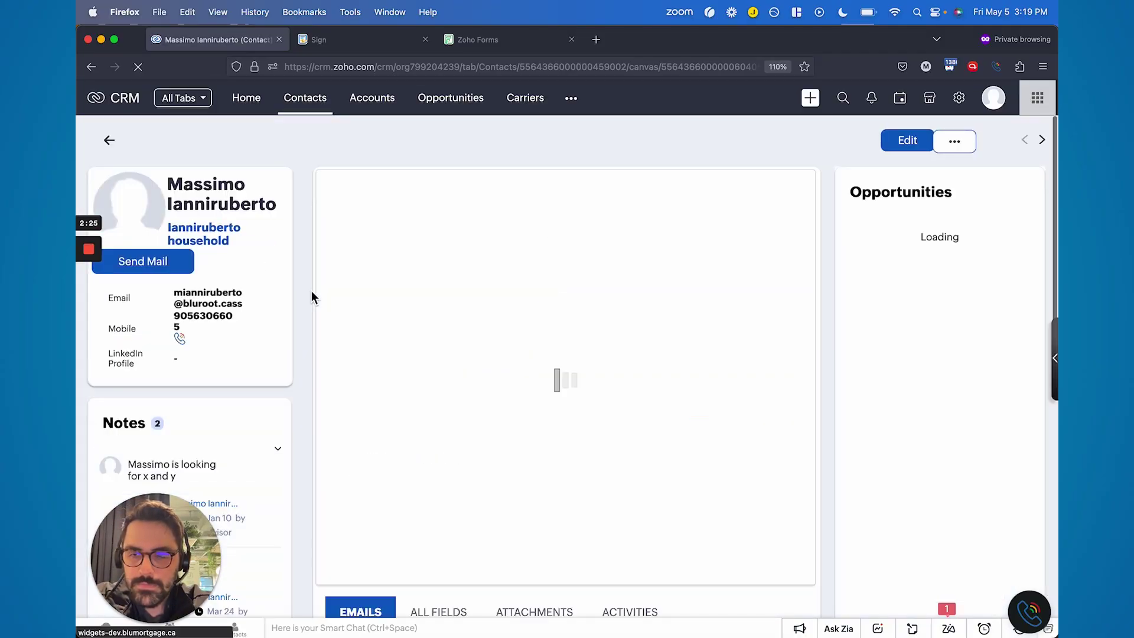
key(super+minus)
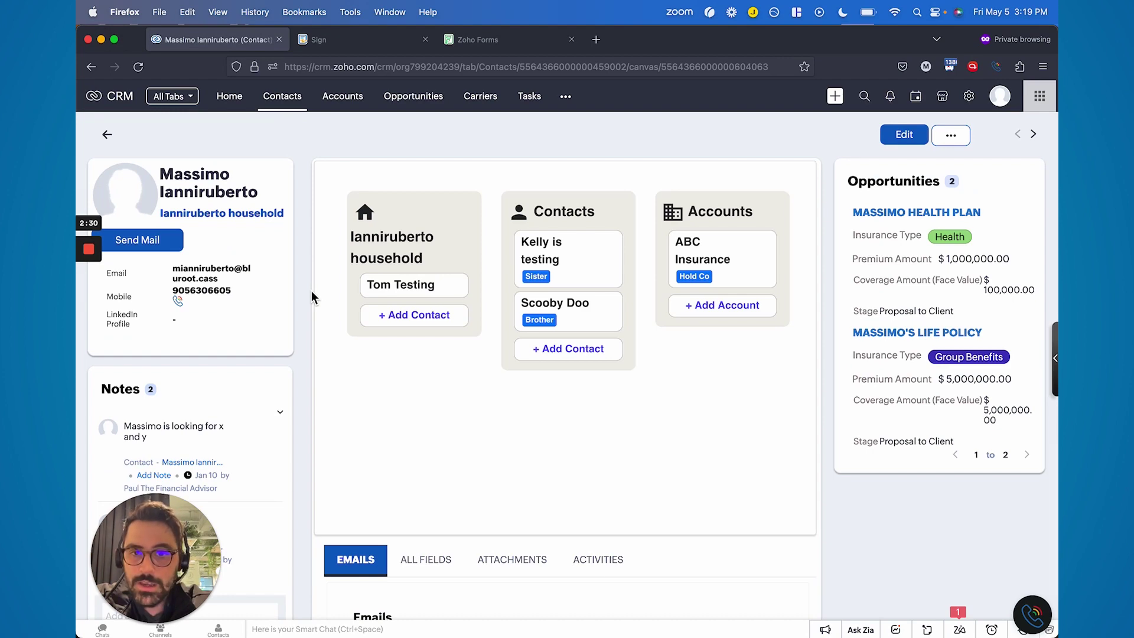
key(super+minus)
key(super+r)
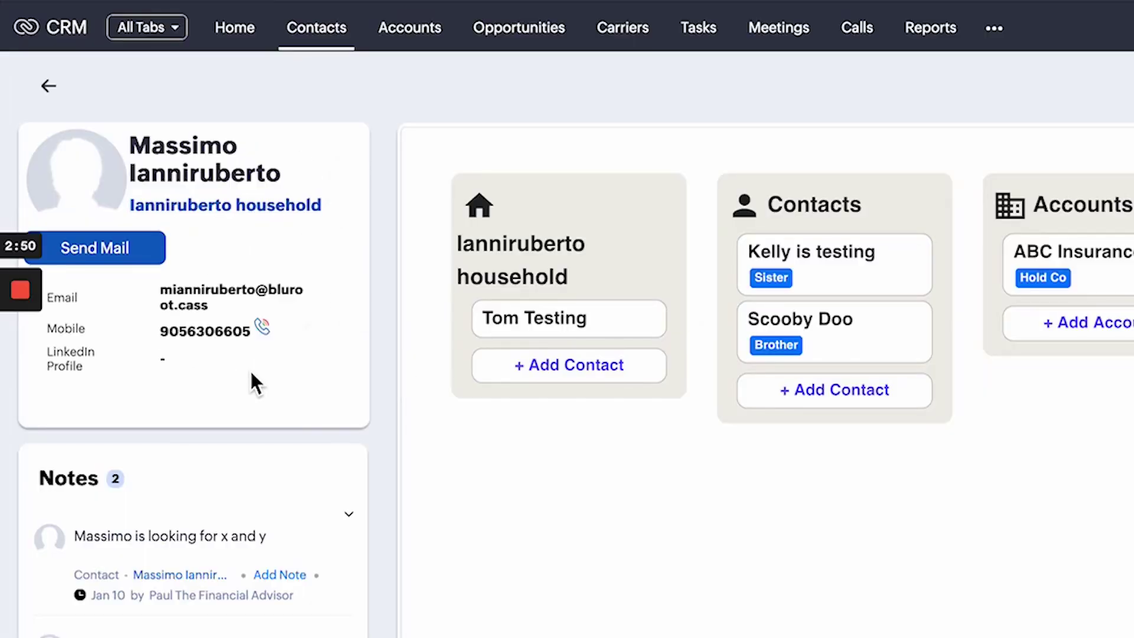
scroll(255, 387, down, 5)
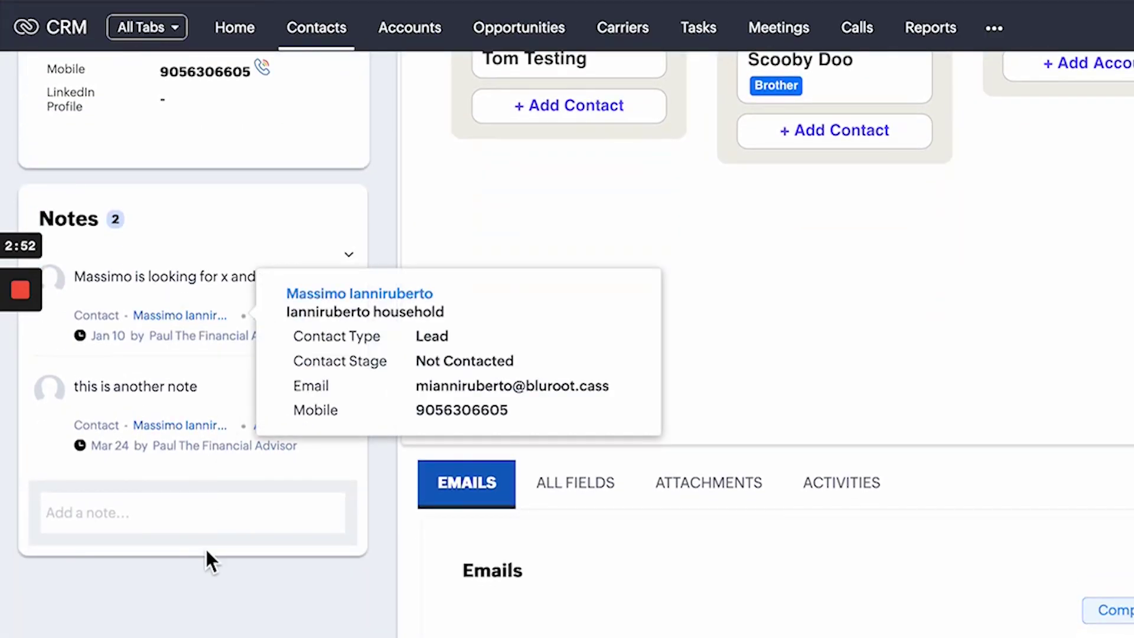
Step: Add and save a note on the contact saying the advisor talked to them
click(186, 530)
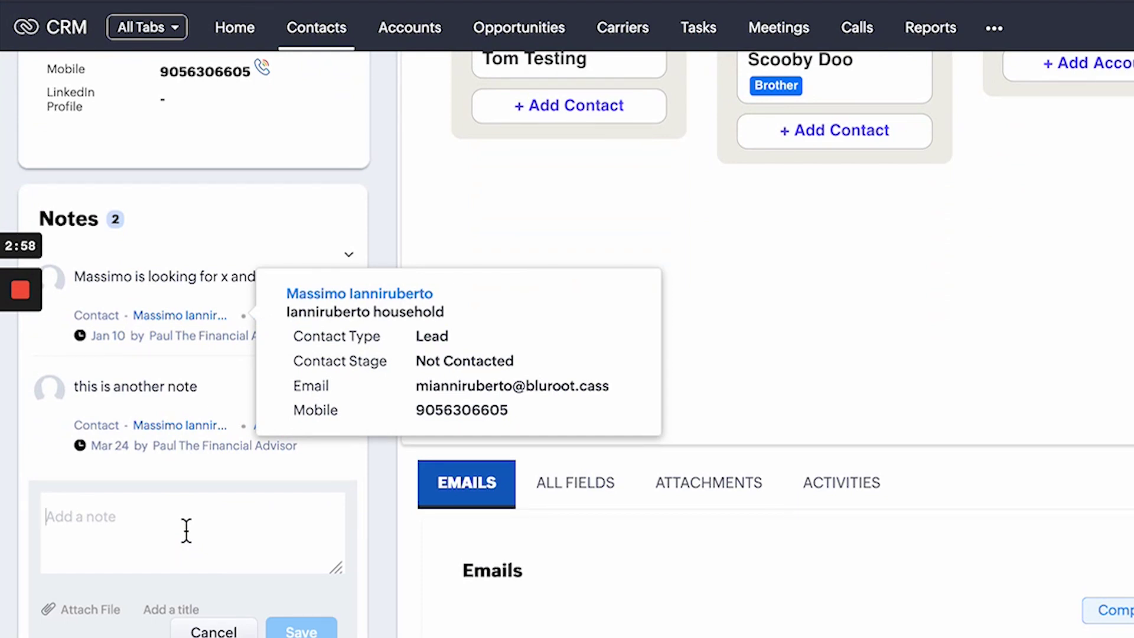
text(talked to massimo @)
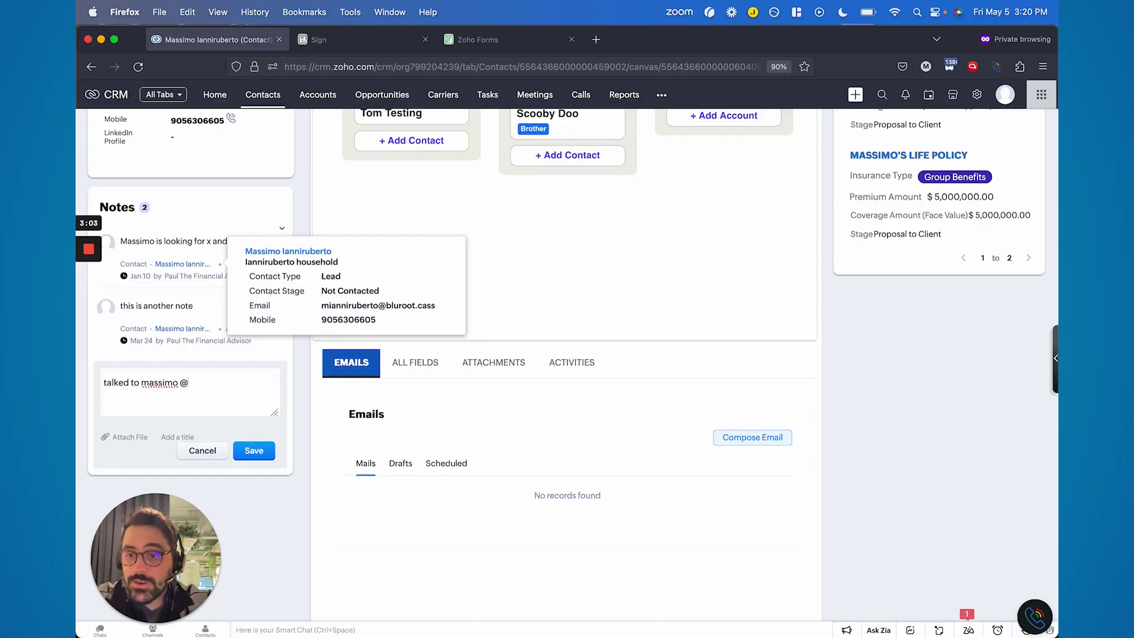
key(BackSpace)
click(254, 451)
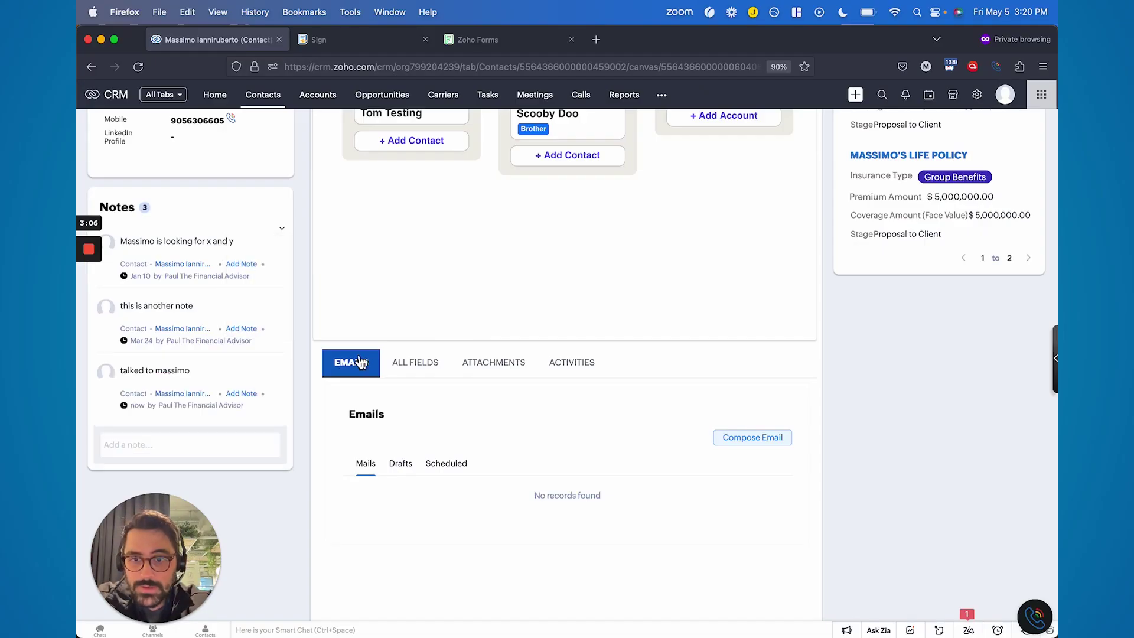
Step: Show the contact's full field details and scroll through them
click(402, 363)
scroll(442, 361, down, 2)
scroll(442, 360, down, 4)
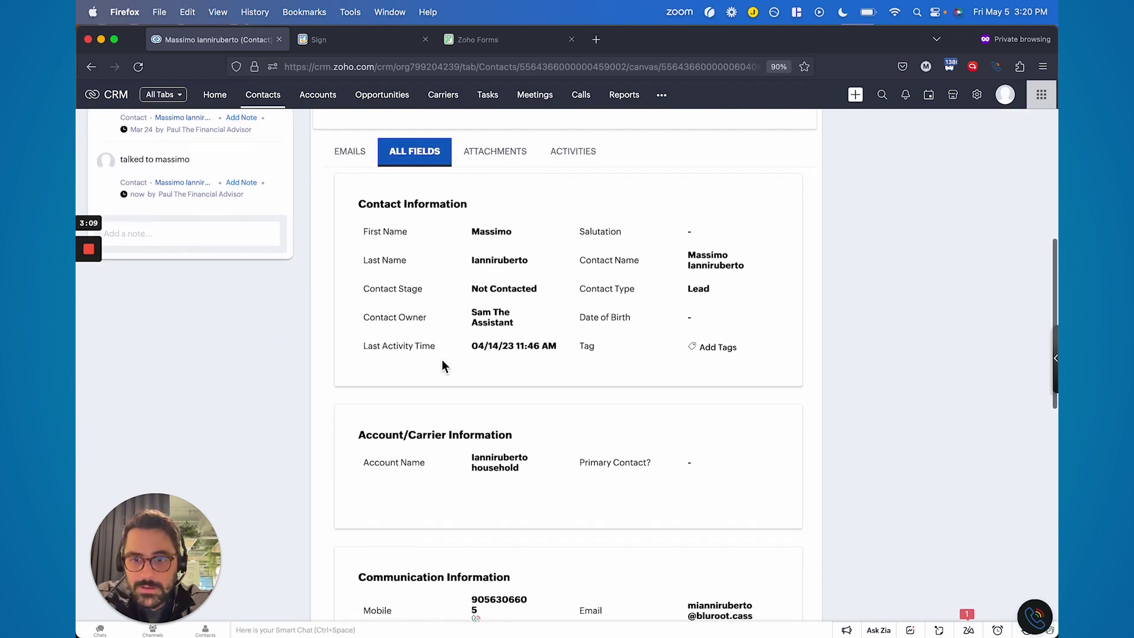
scroll(442, 359, up, 4)
scroll(458, 409, down, 6)
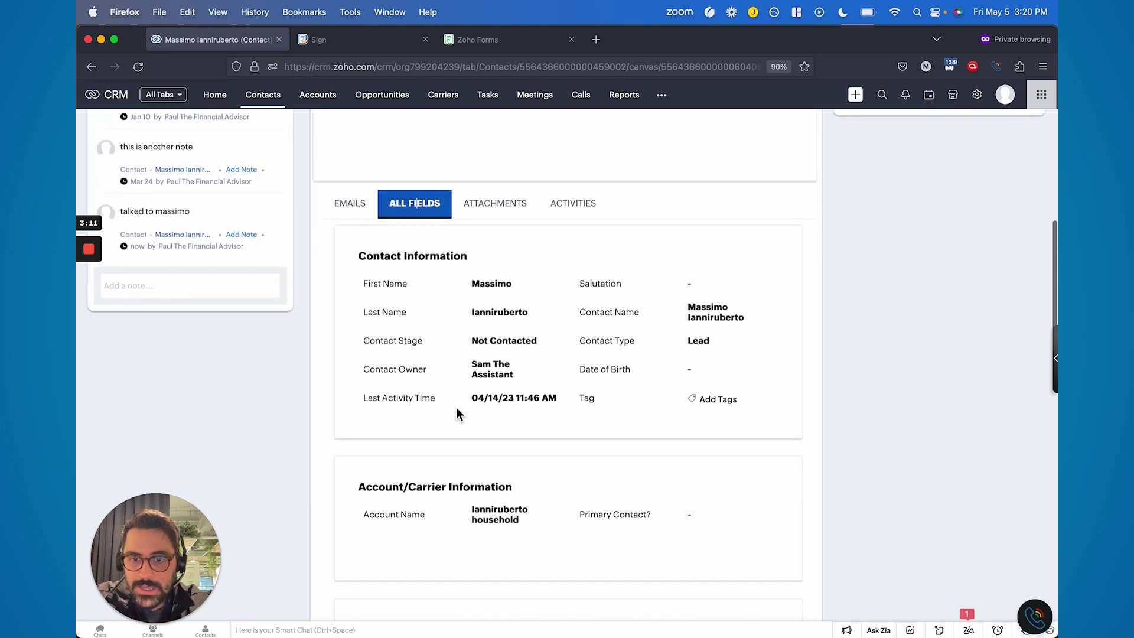
scroll(500, 478, down, 4)
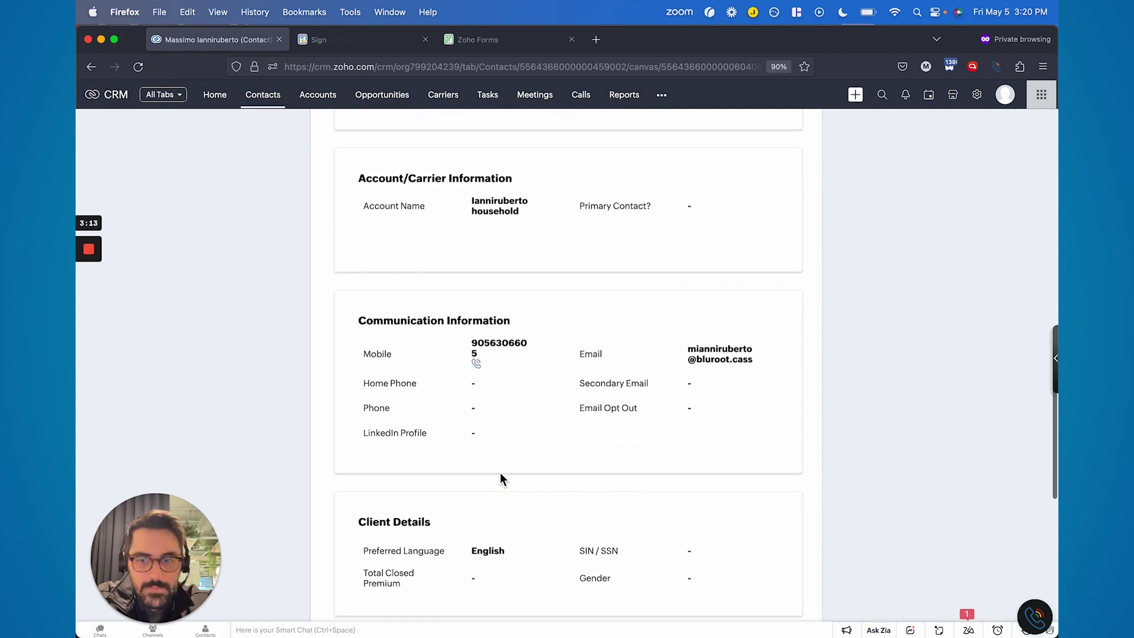
scroll(481, 480, down, 1)
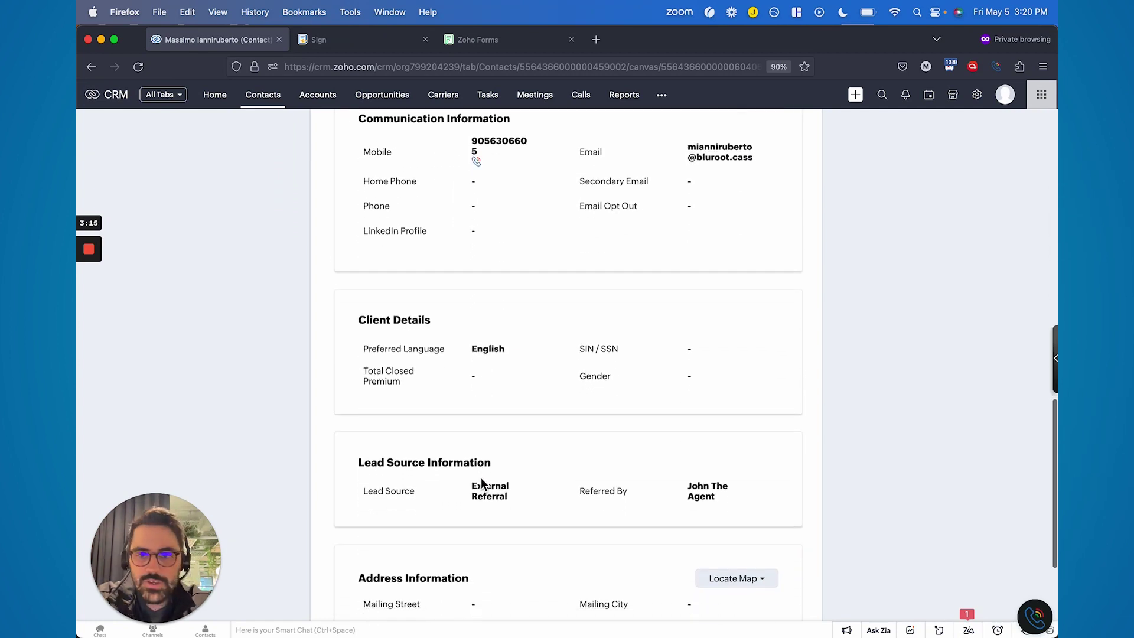
Step: Keep Lead Source as External Referral and start adding a related contact under Referred By
click(540, 508)
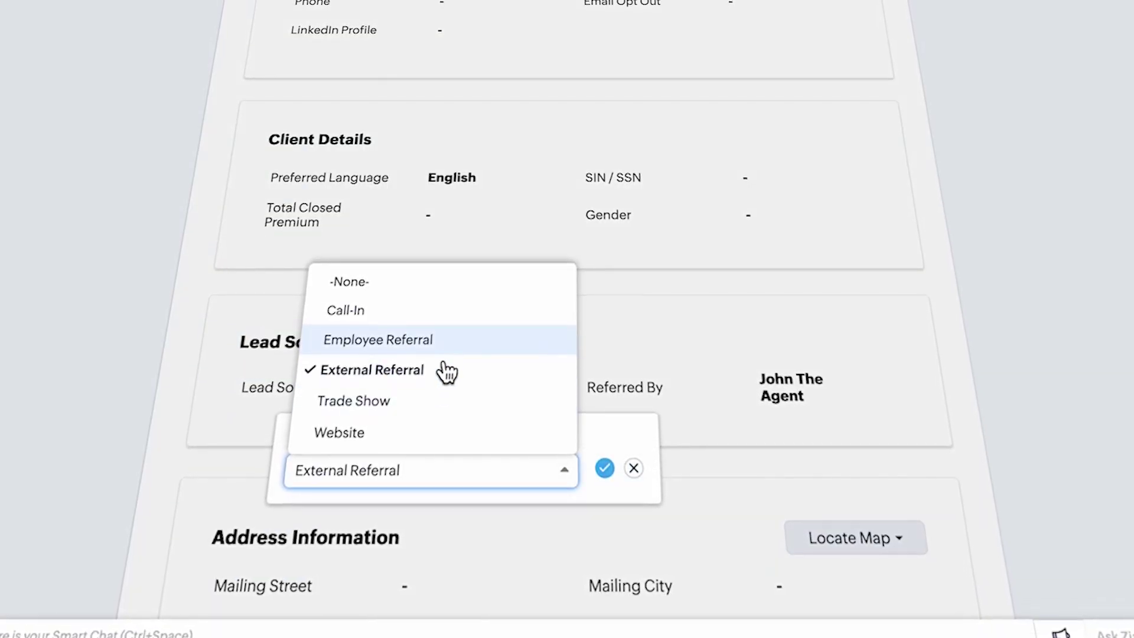
click(447, 371)
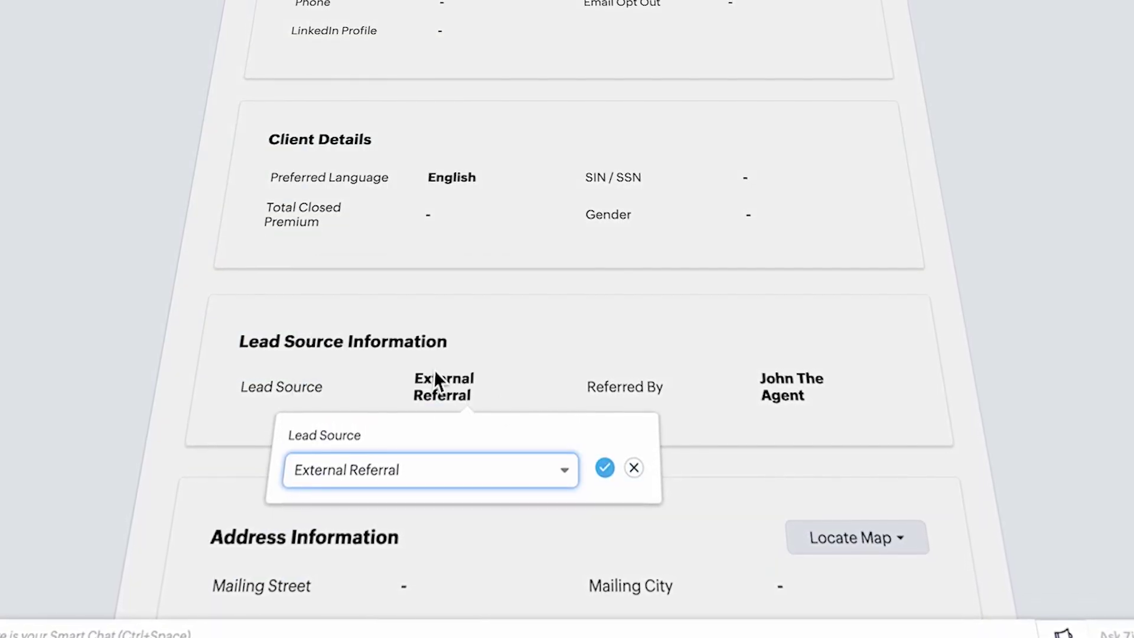
click(604, 467)
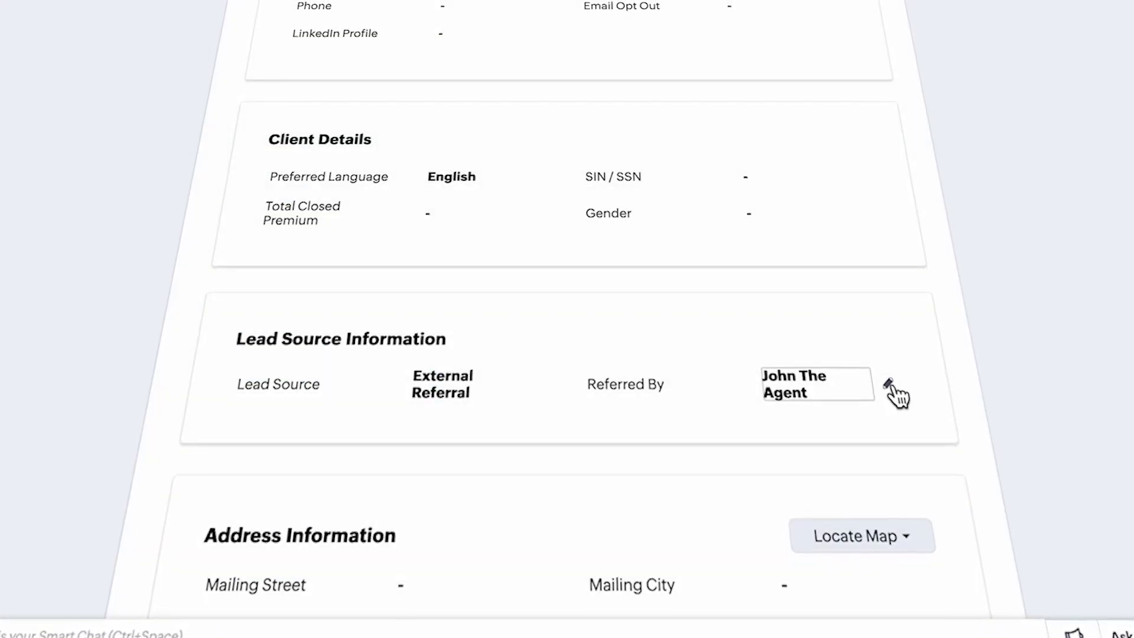
click(886, 383)
click(754, 466)
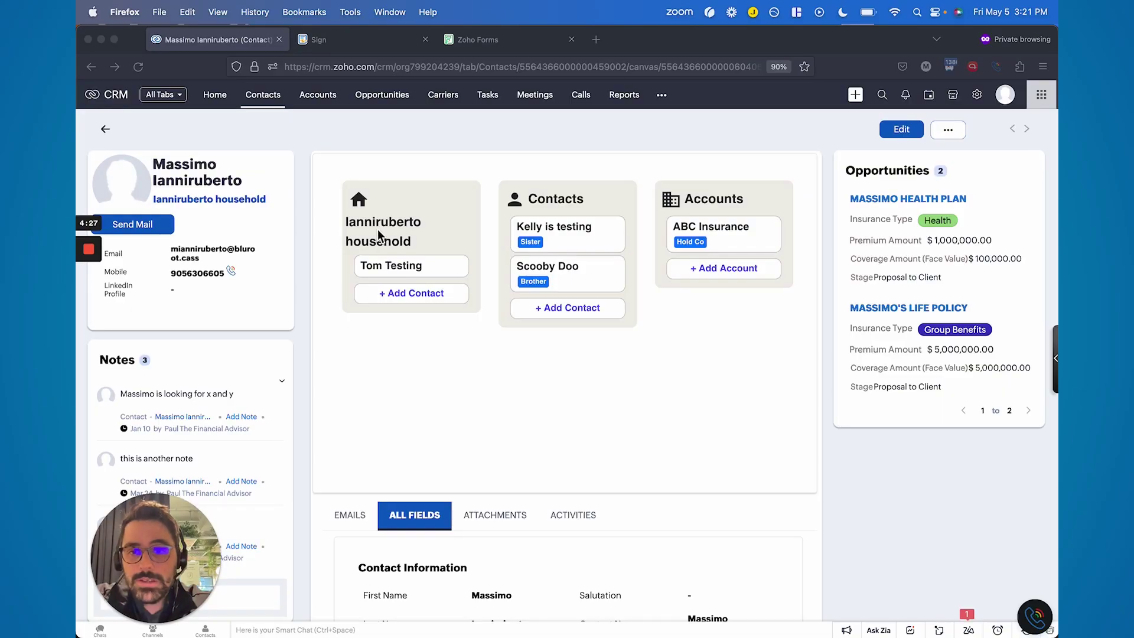
Step: Link another contact to the record as Father, entering 'So' as the reverse relationship
click(577, 320)
click(519, 256)
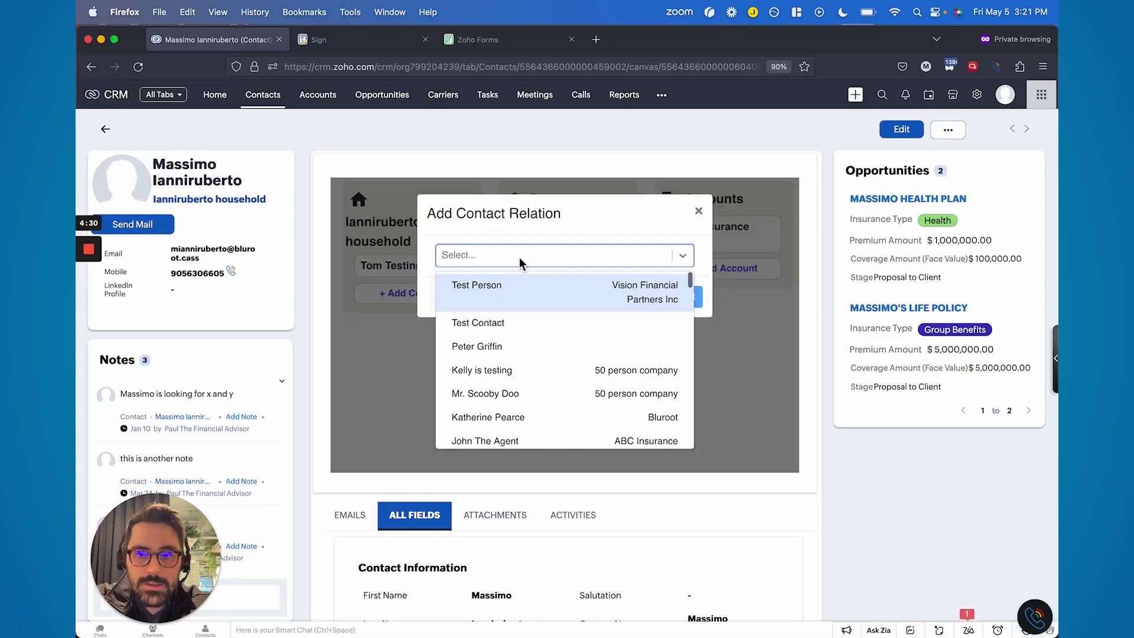
click(513, 353)
click(515, 292)
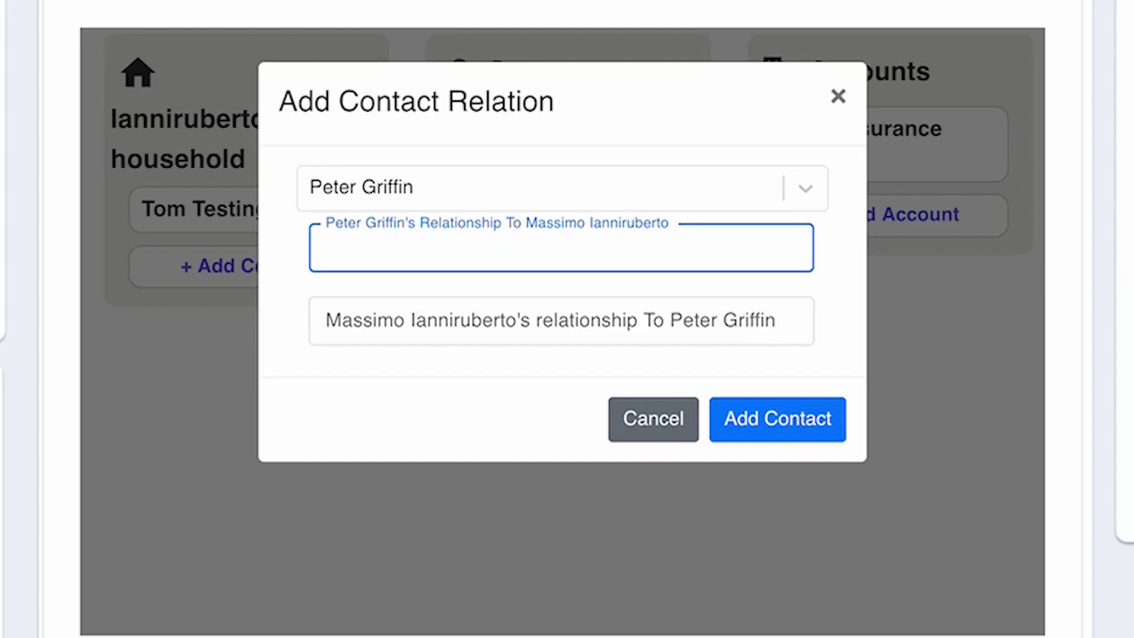
text(Father)
click(499, 324)
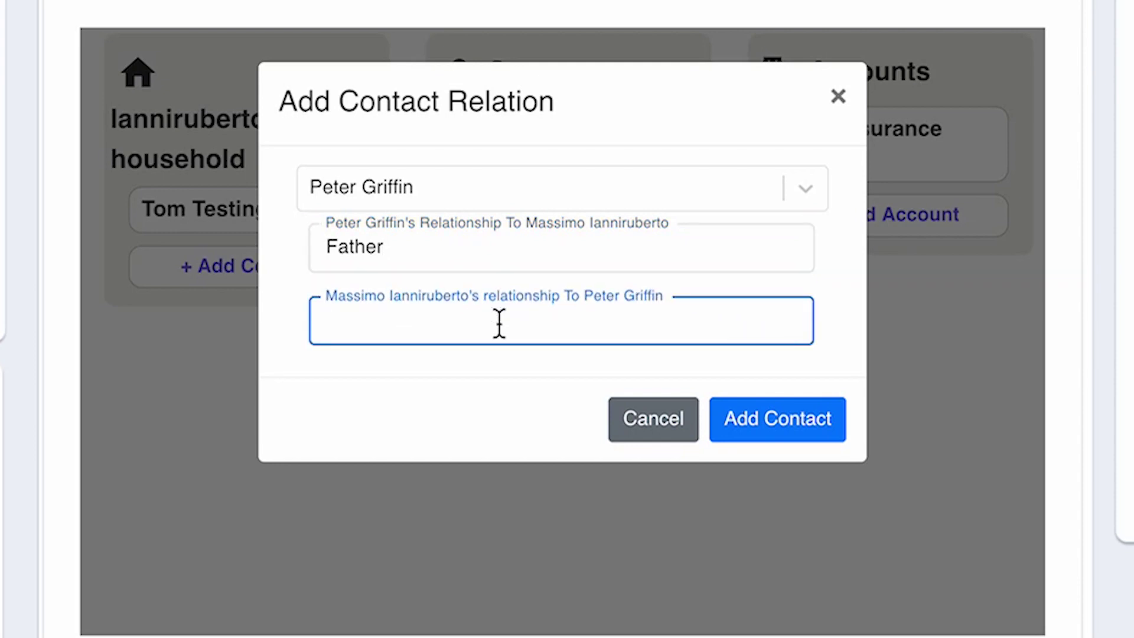
text(So)
click(777, 418)
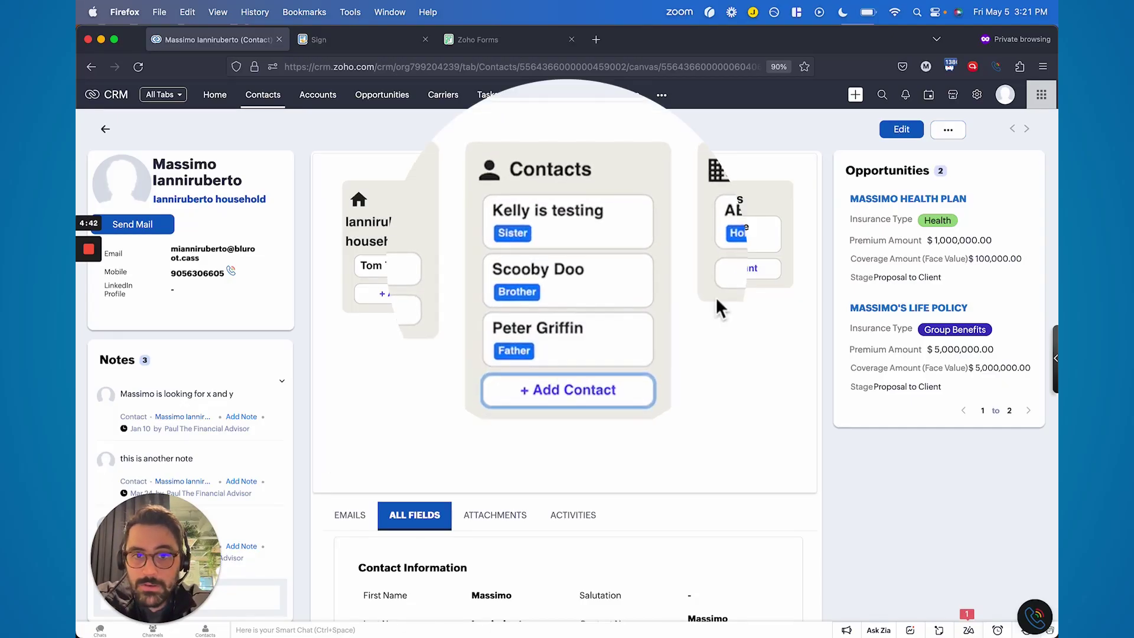
Step: Link the Bluroot account to the contact with a Hold Co affiliation
click(718, 276)
click(526, 250)
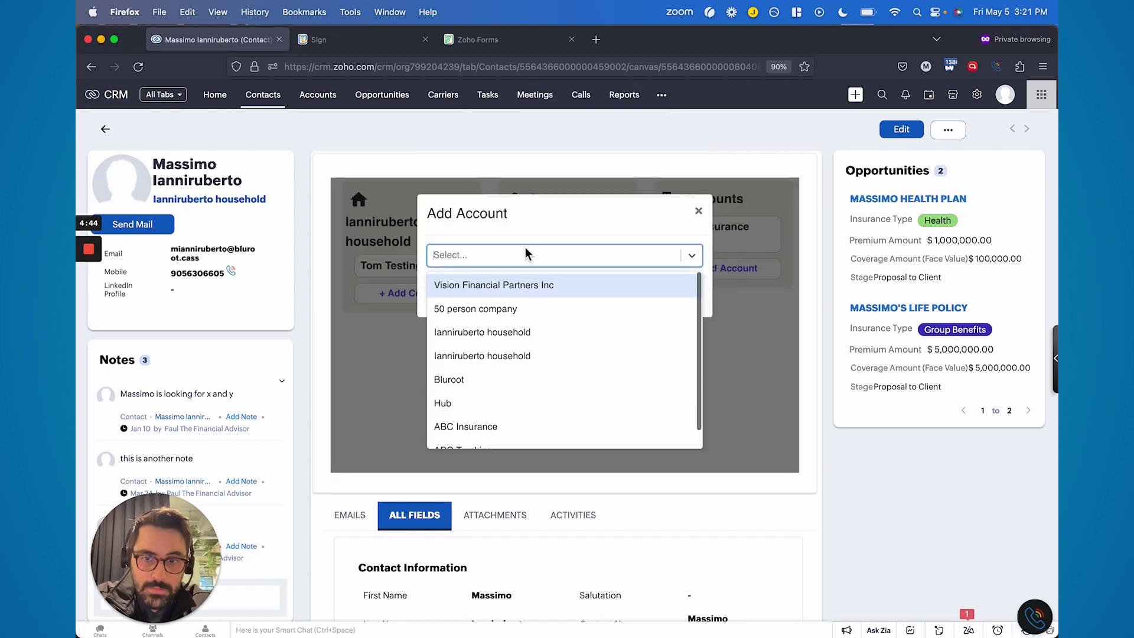
click(509, 378)
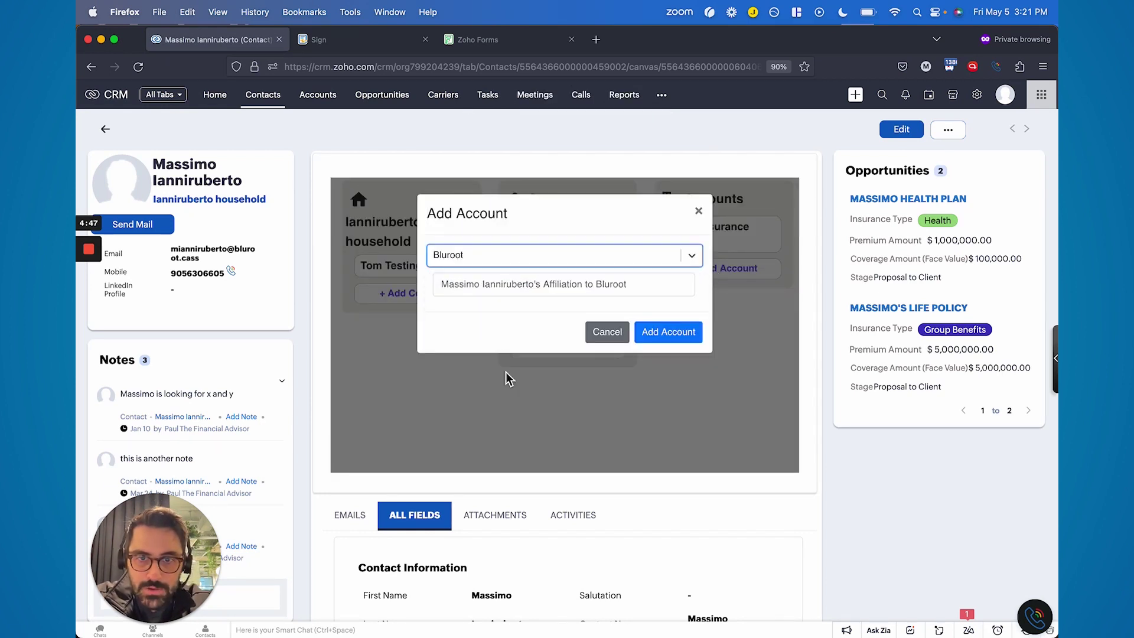
click(545, 284)
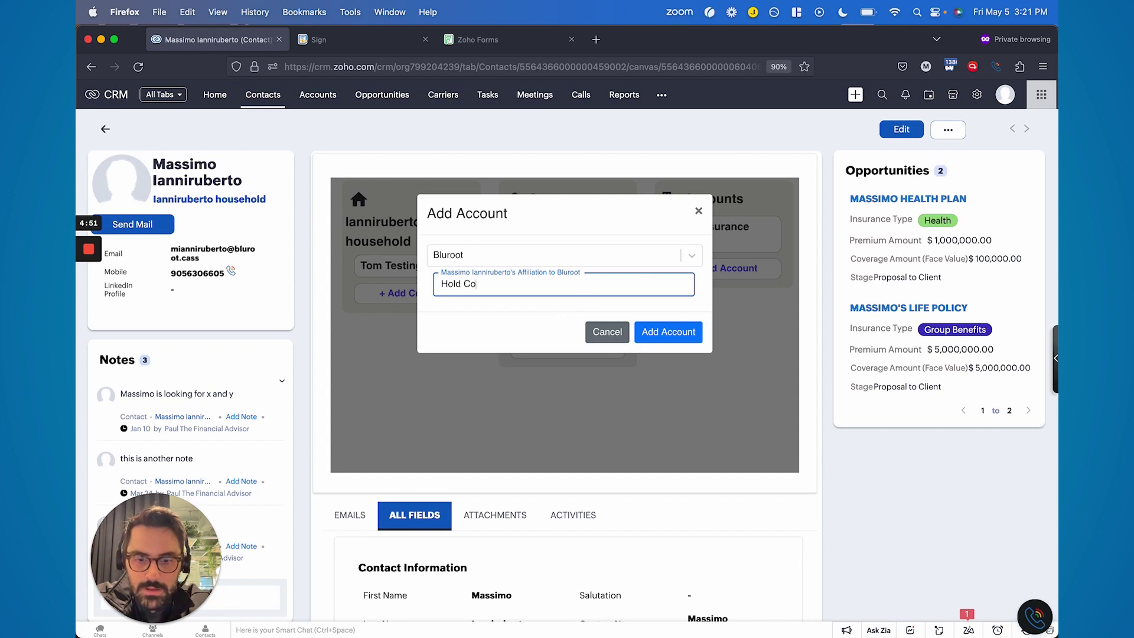
click(662, 332)
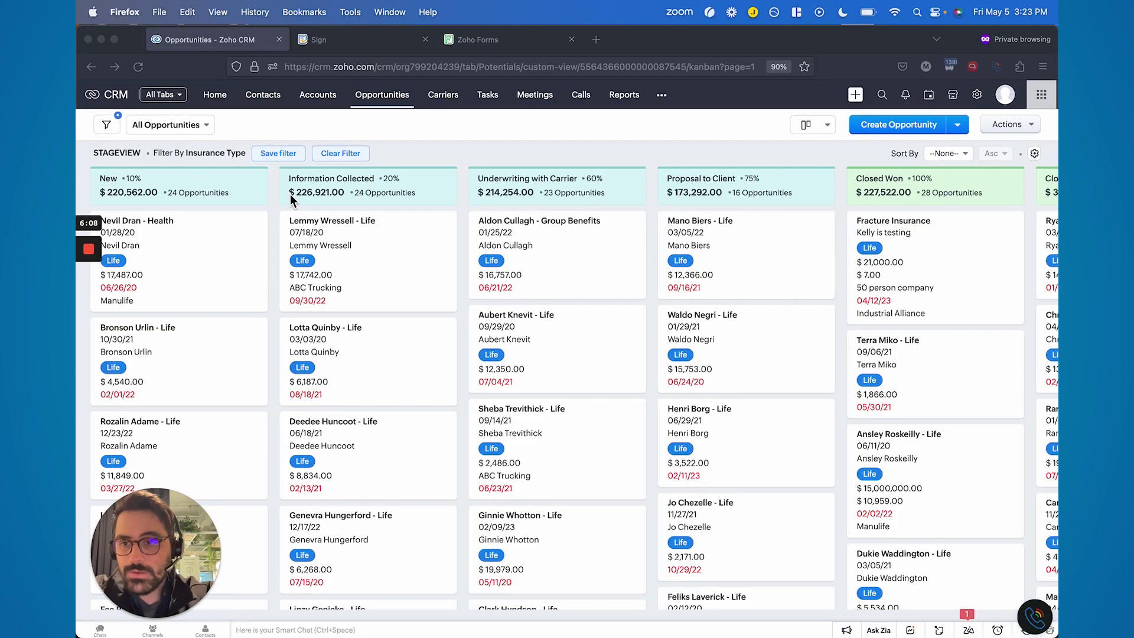
Step: Open the first New-stage health opportunity's record
click(163, 234)
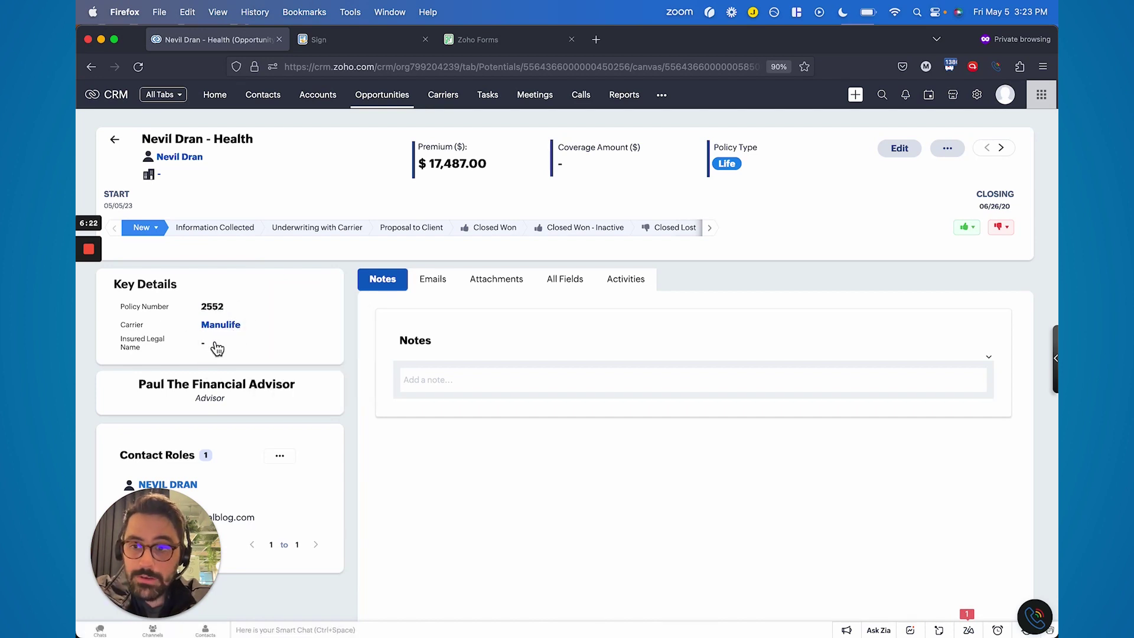
scroll(207, 355, down, 2)
scroll(282, 313, up, 2)
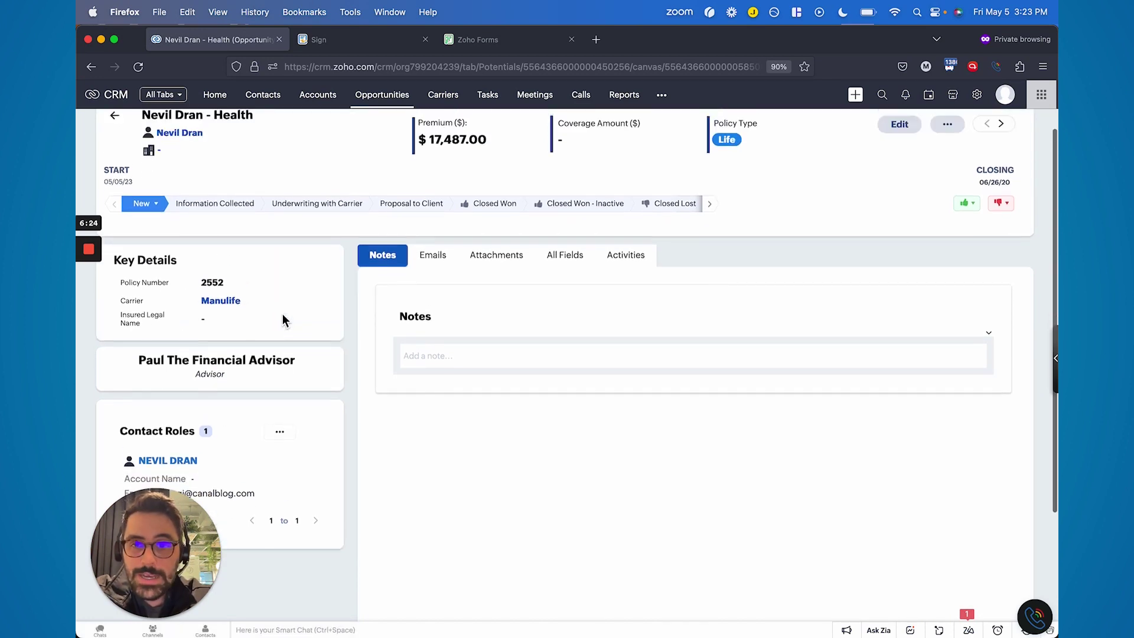
Step: Review the opportunity's full fields: policy, life coverage, important dates and commissions
click(561, 285)
scroll(531, 414, down, 5)
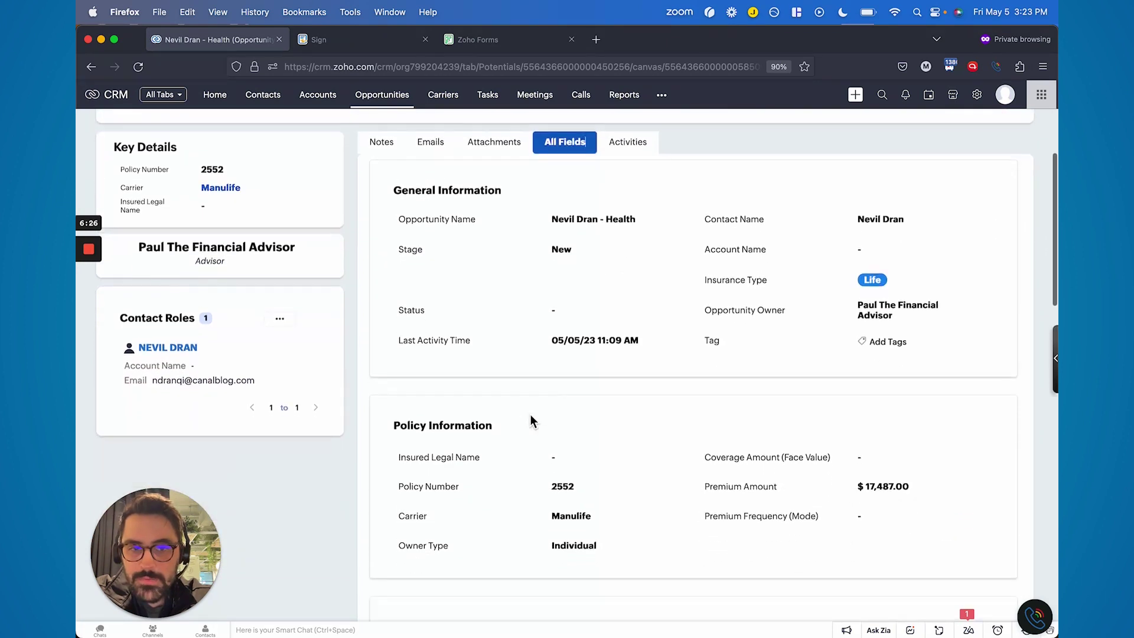
mouse_move(517, 397)
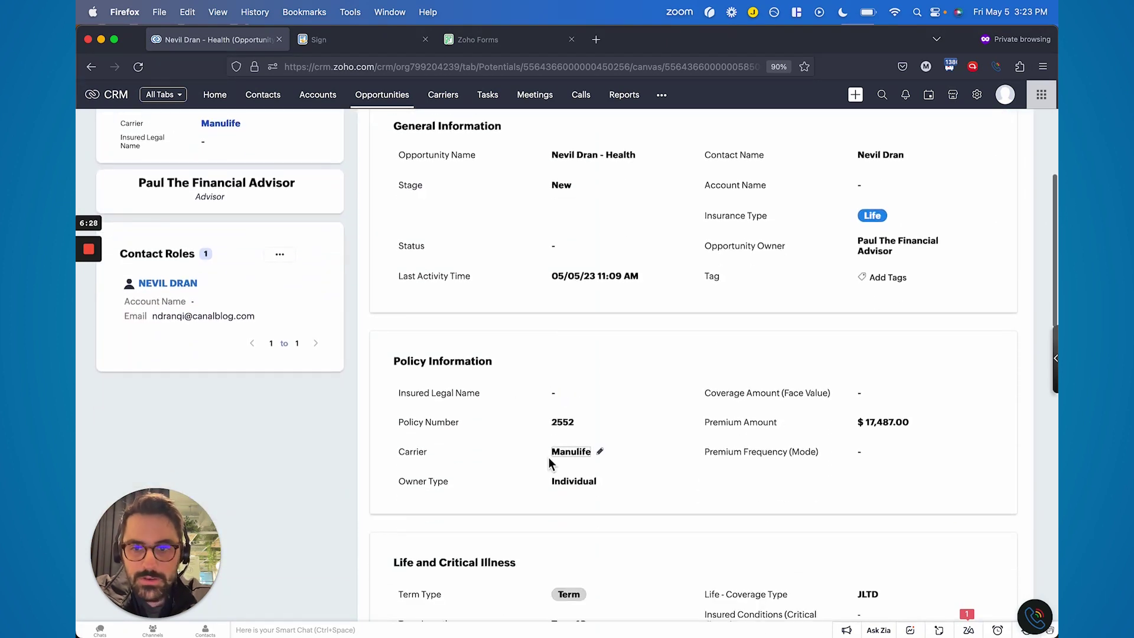
scroll(549, 462, down, 5)
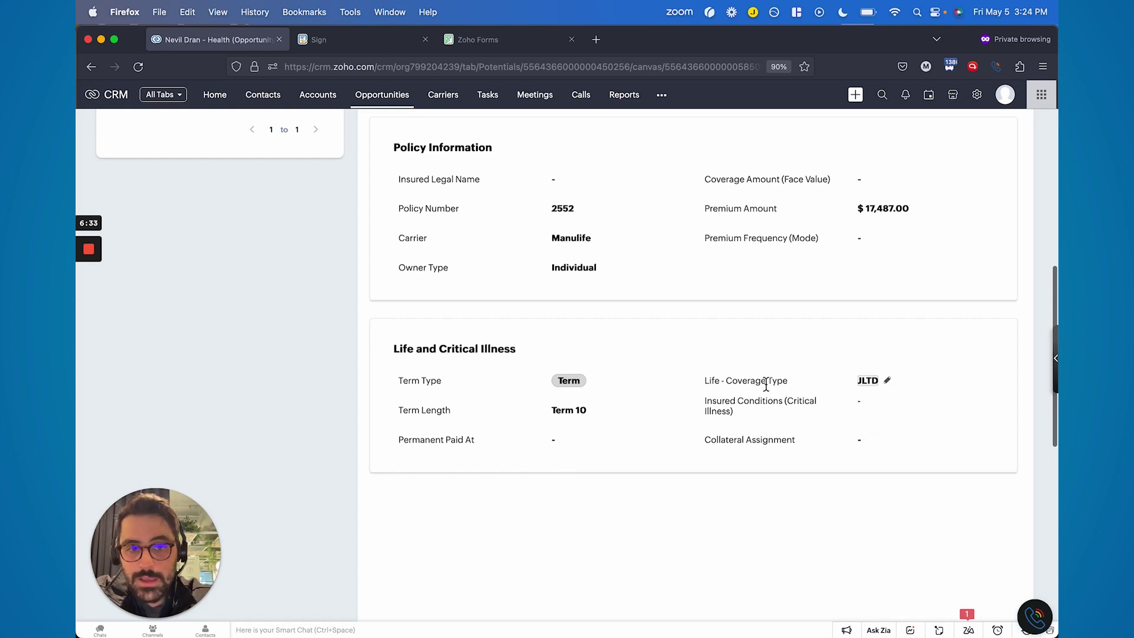
scroll(766, 384, up, 2)
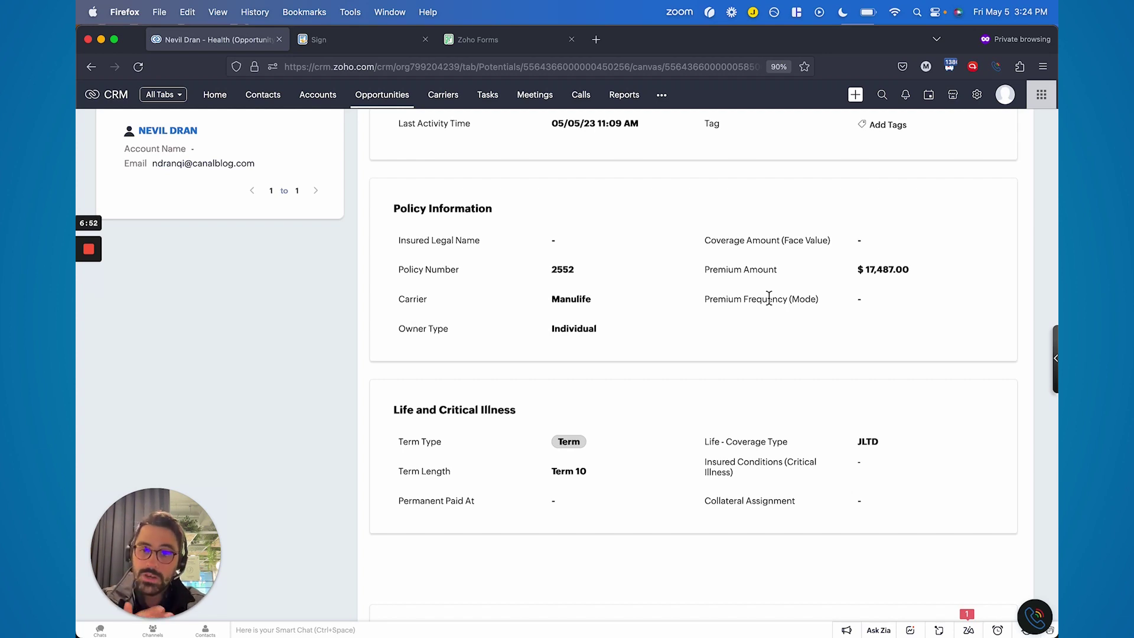
scroll(769, 298, down, 5)
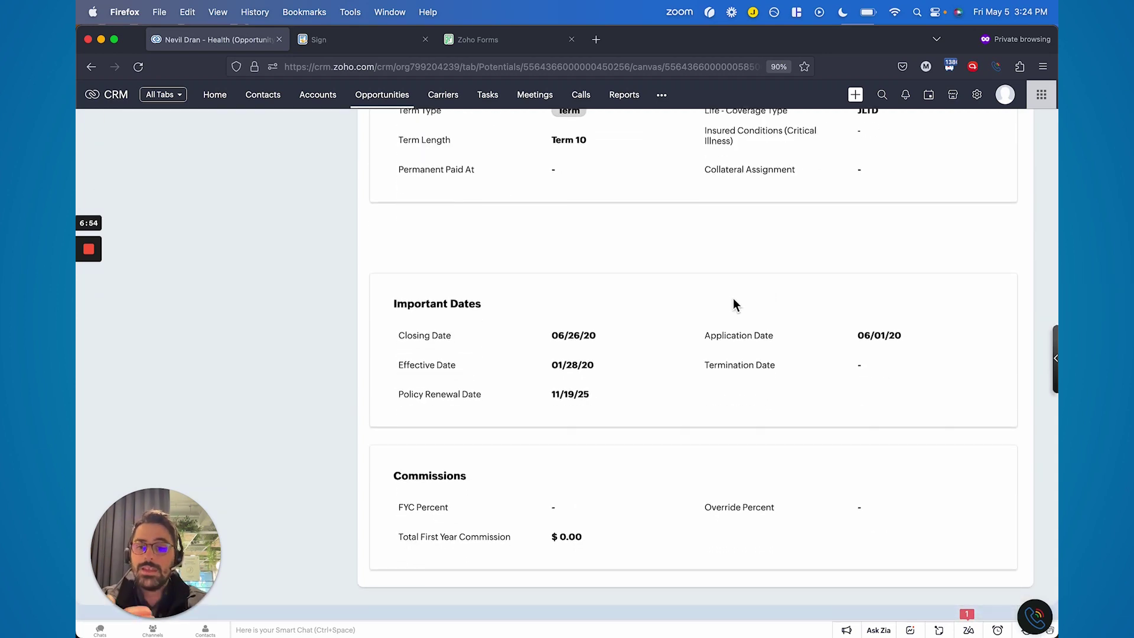
scroll(736, 304, up, 5)
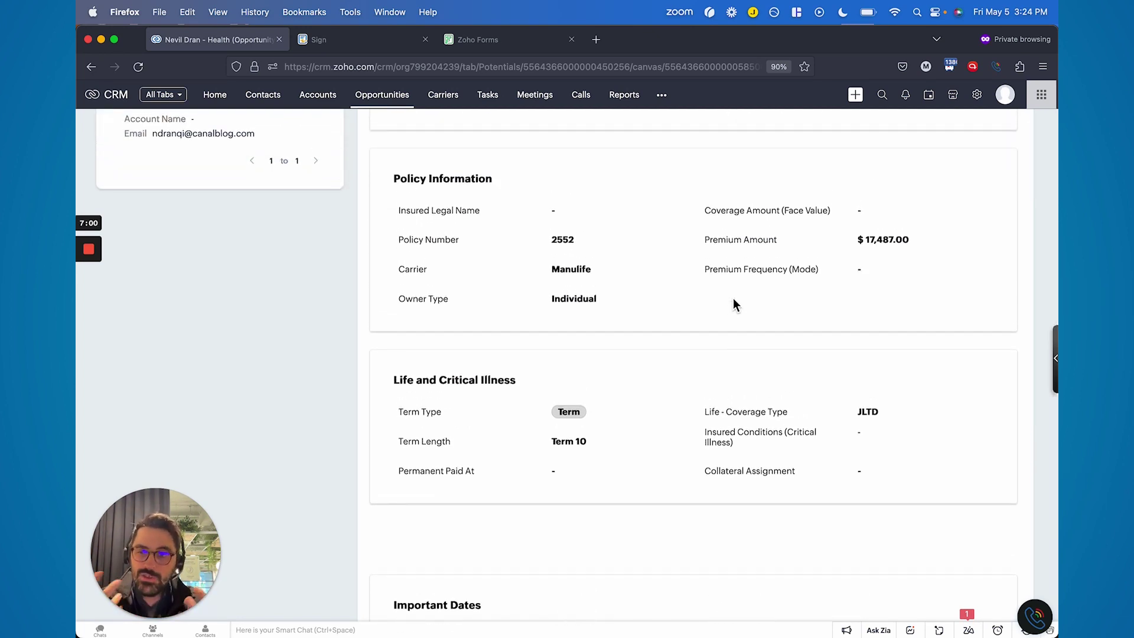
scroll(735, 304, up, 7)
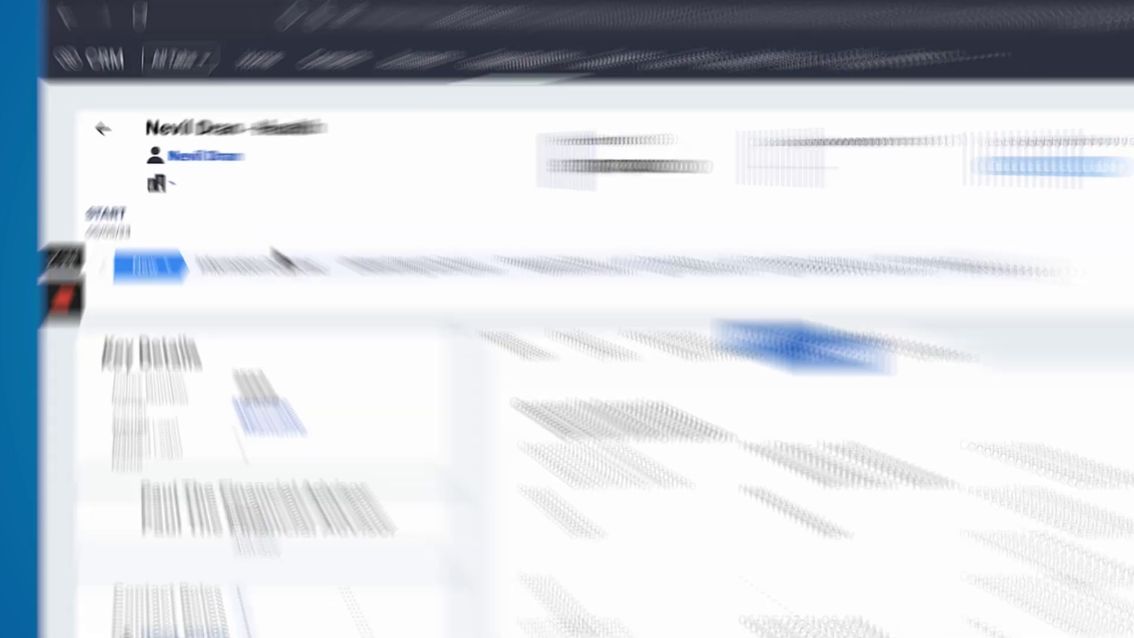
Step: Move the health opportunity from New to the Information Collected stage
click(215, 229)
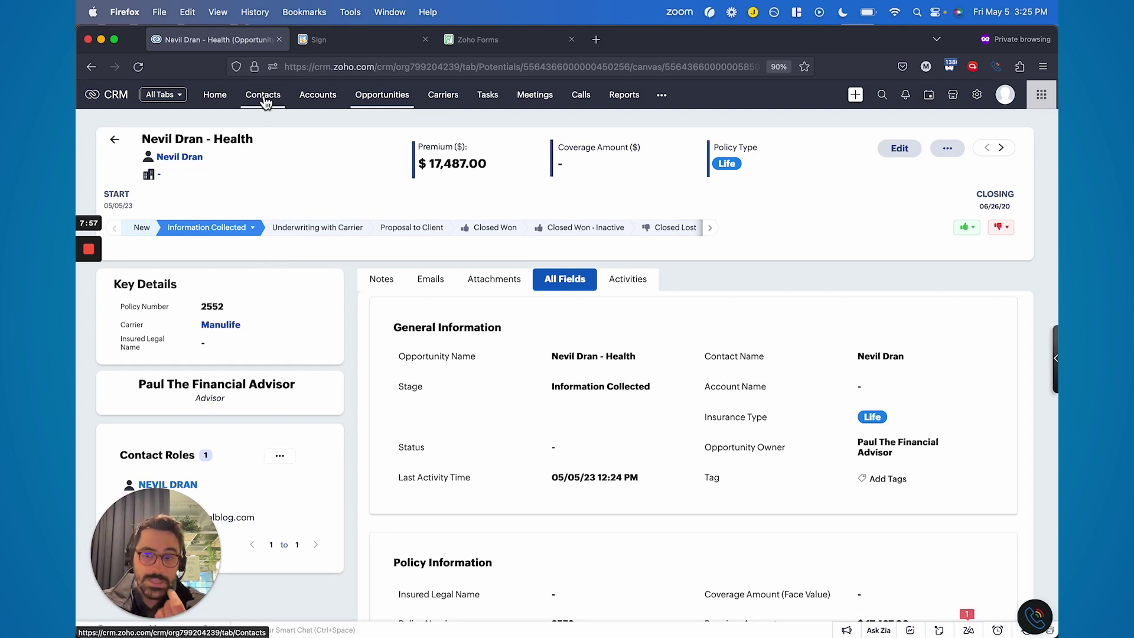
Step: Check a contact's Contact Type, leaving it as Lead, and return to the Opportunities board
click(264, 99)
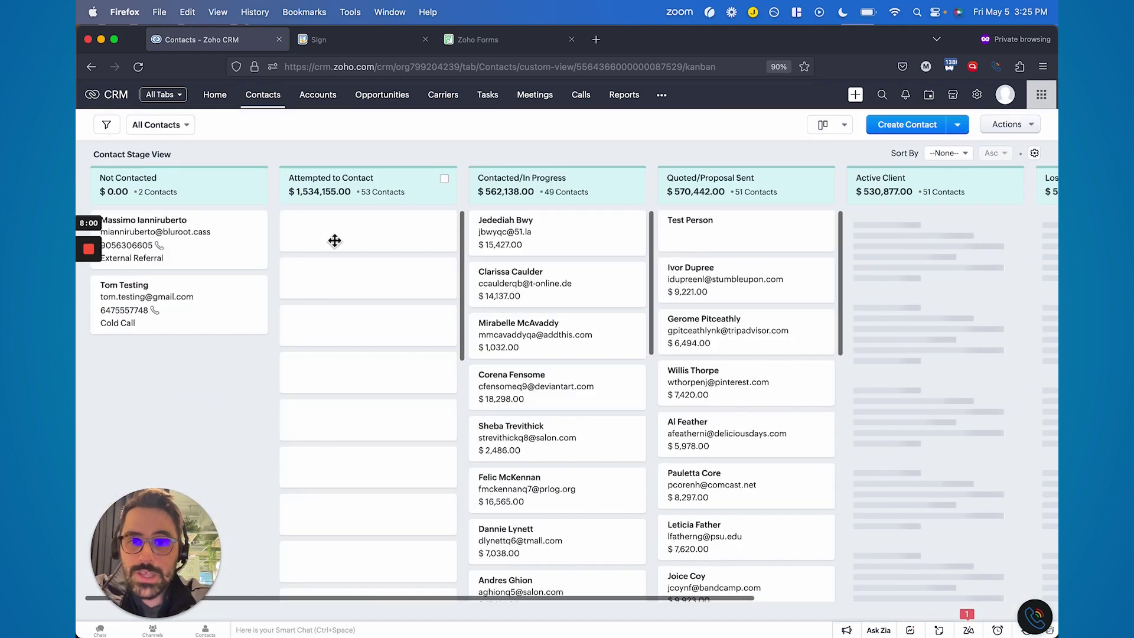
click(387, 246)
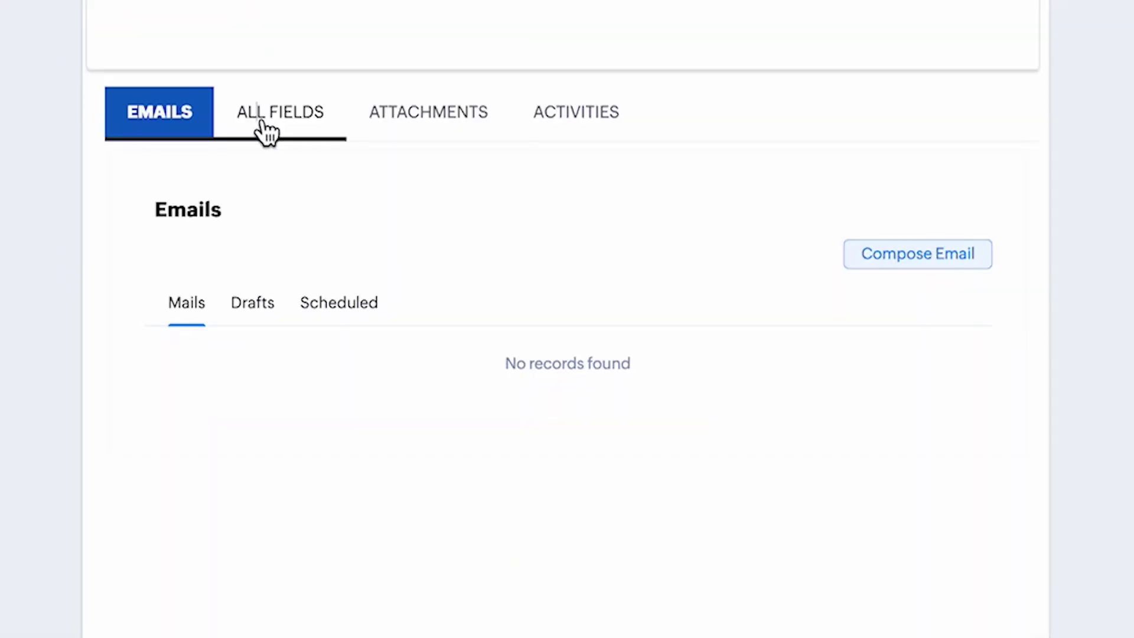
click(267, 131)
scroll(468, 228, down, 1)
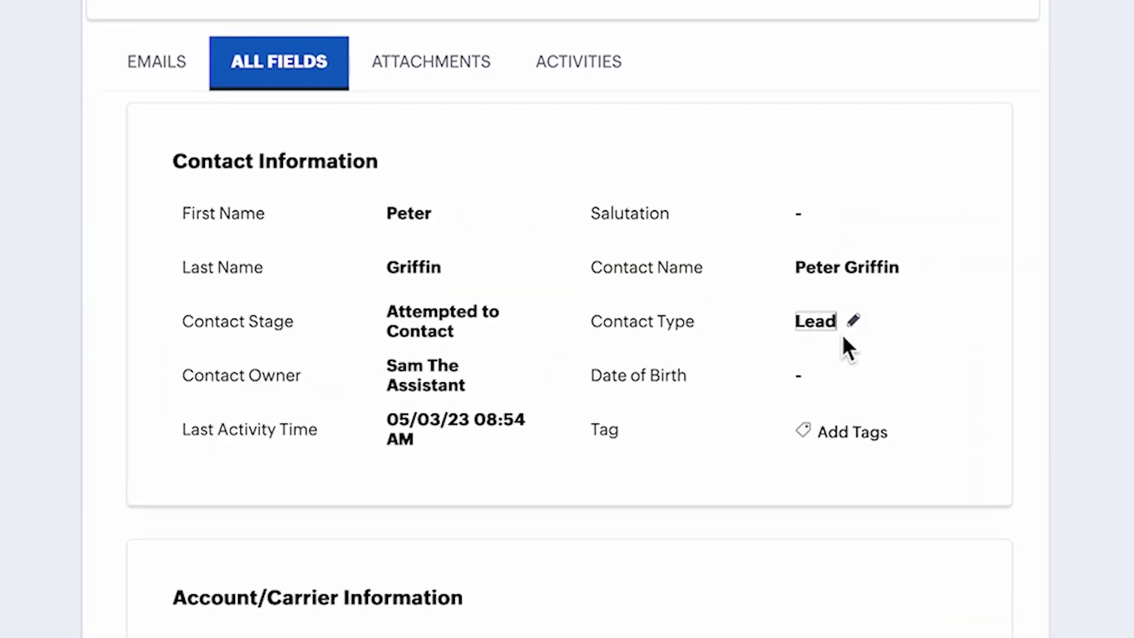
click(854, 322)
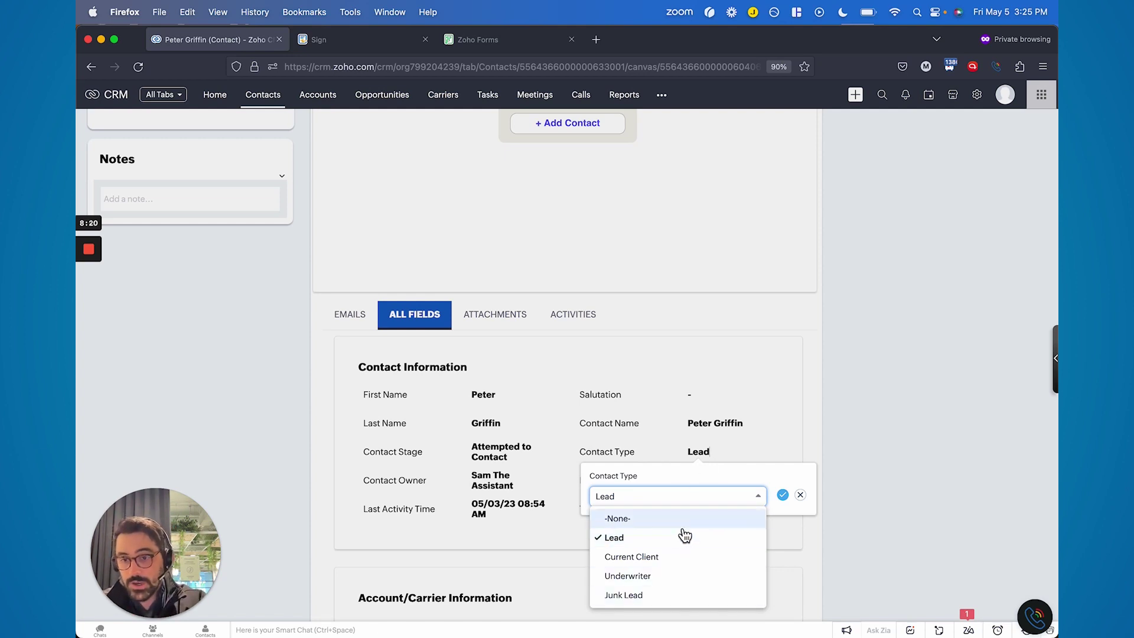
click(800, 495)
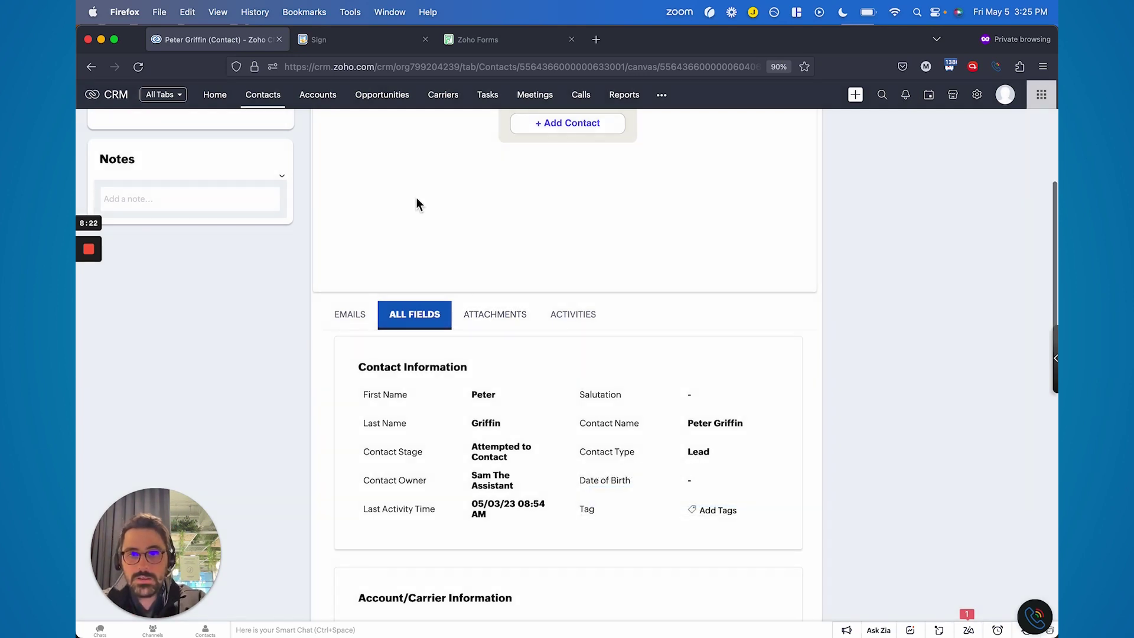
scroll(417, 200, up, 5)
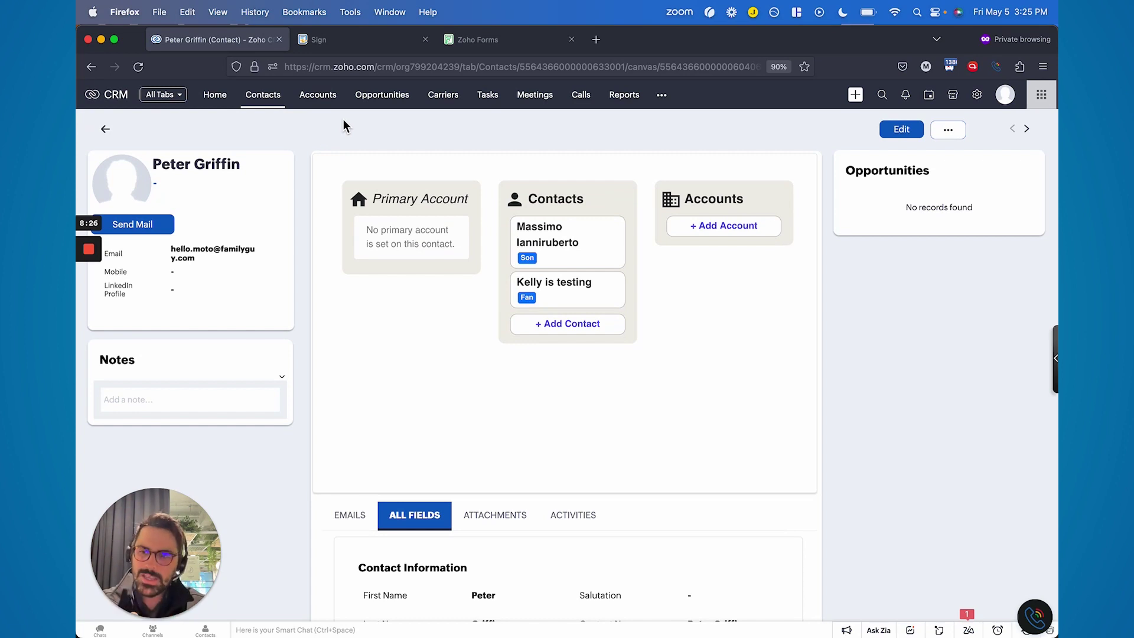
click(370, 104)
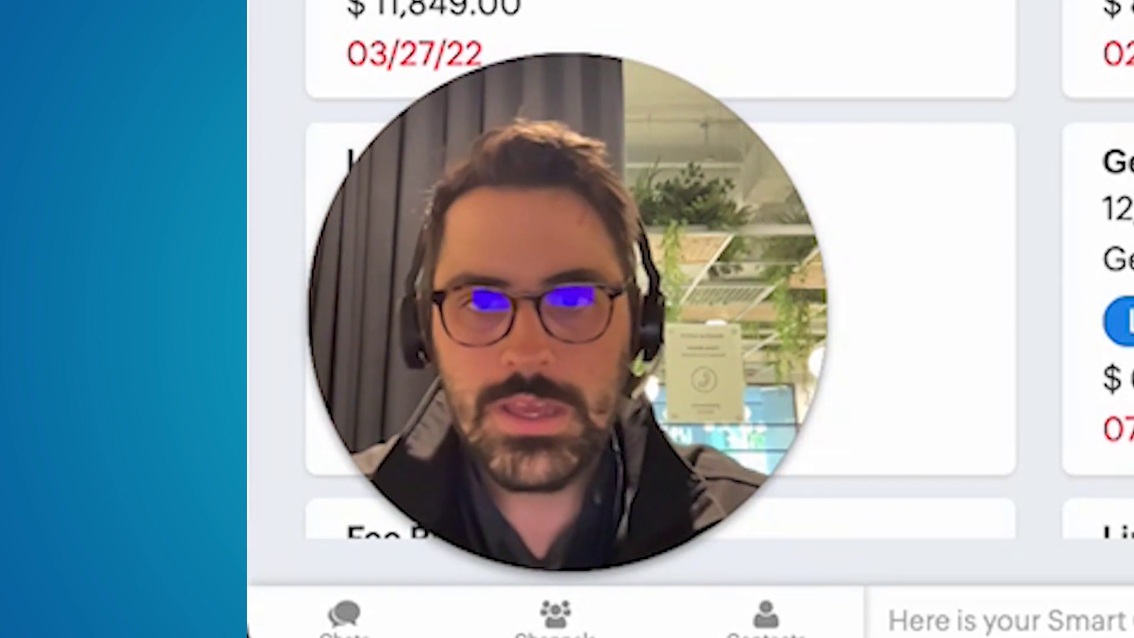
Step: Integrate the New Lead Form with Zoho CRM Contacts, mapping Last Name to the form's last-name field
click(479, 50)
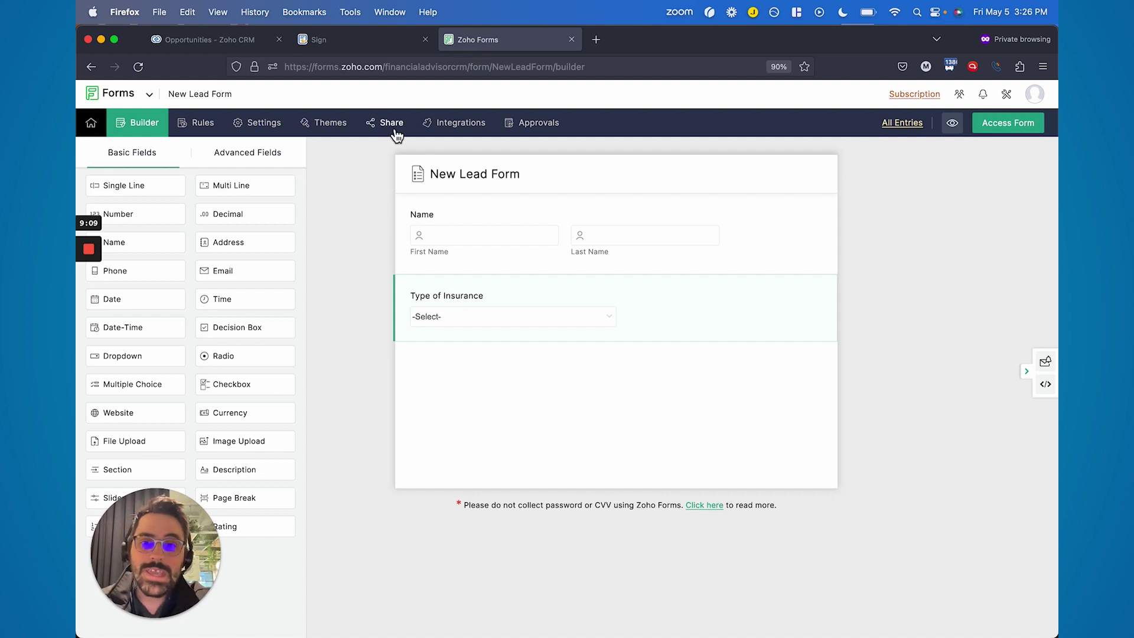
click(440, 131)
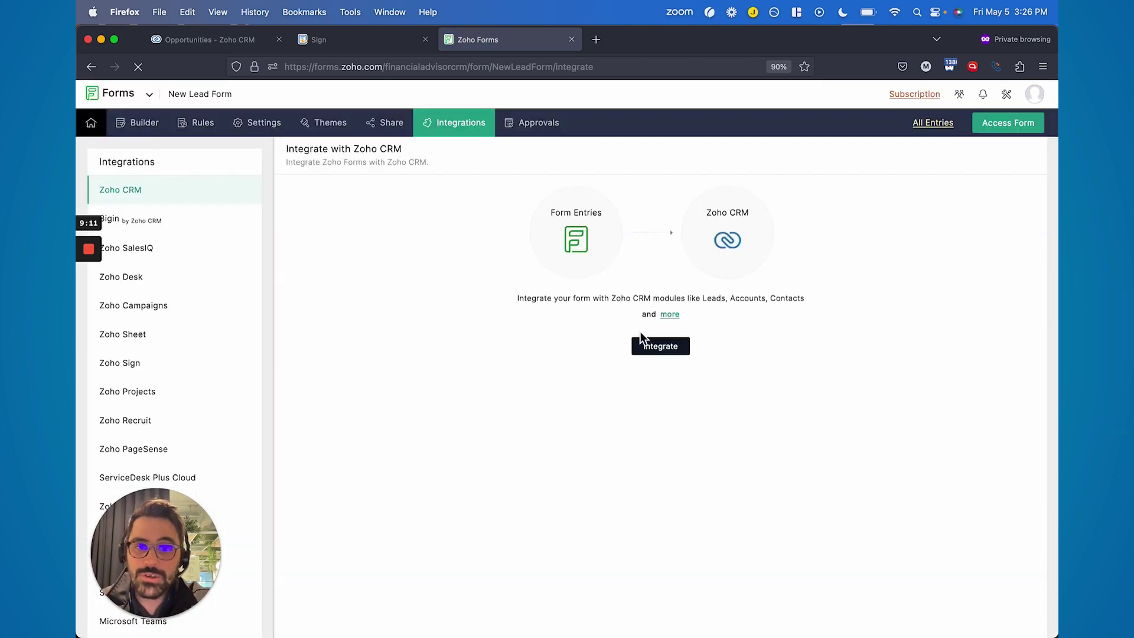
click(654, 346)
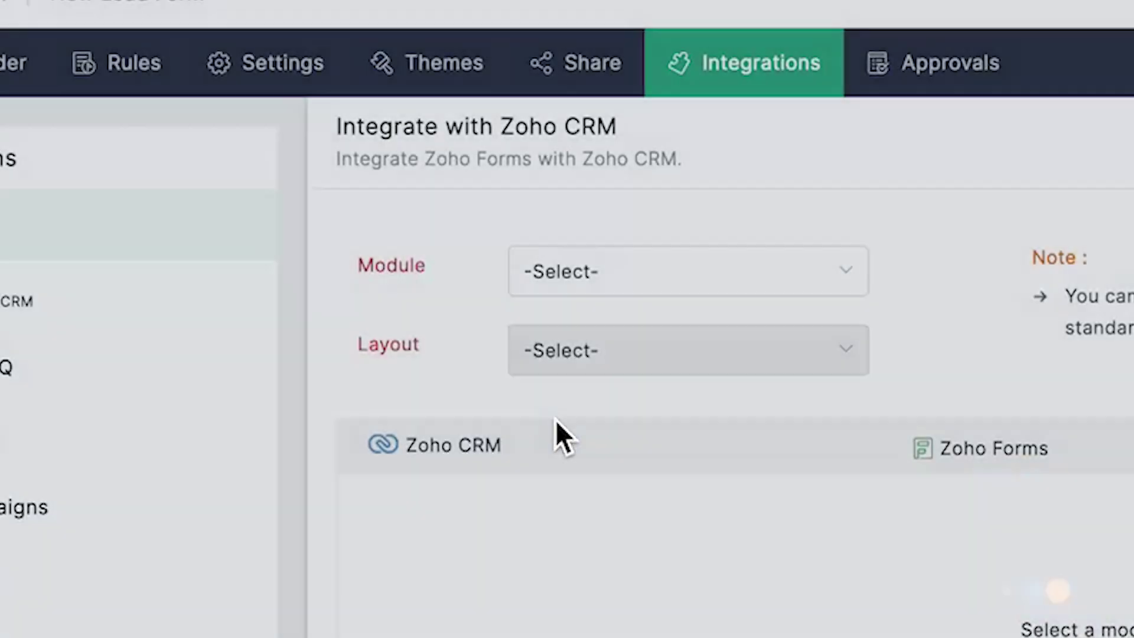
click(411, 208)
click(632, 437)
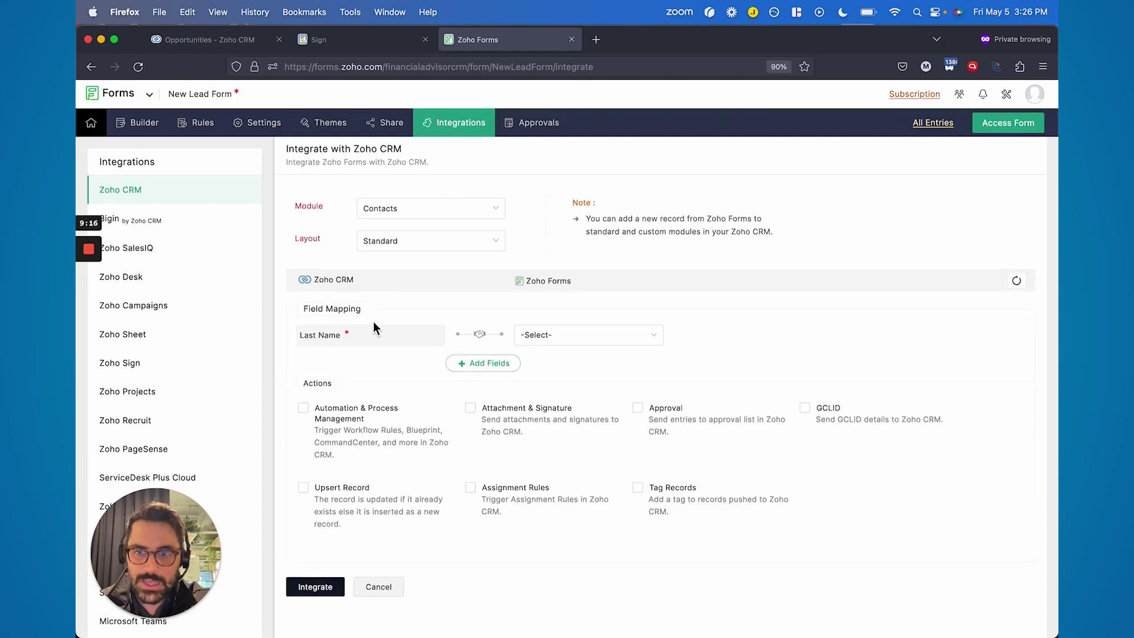
click(540, 334)
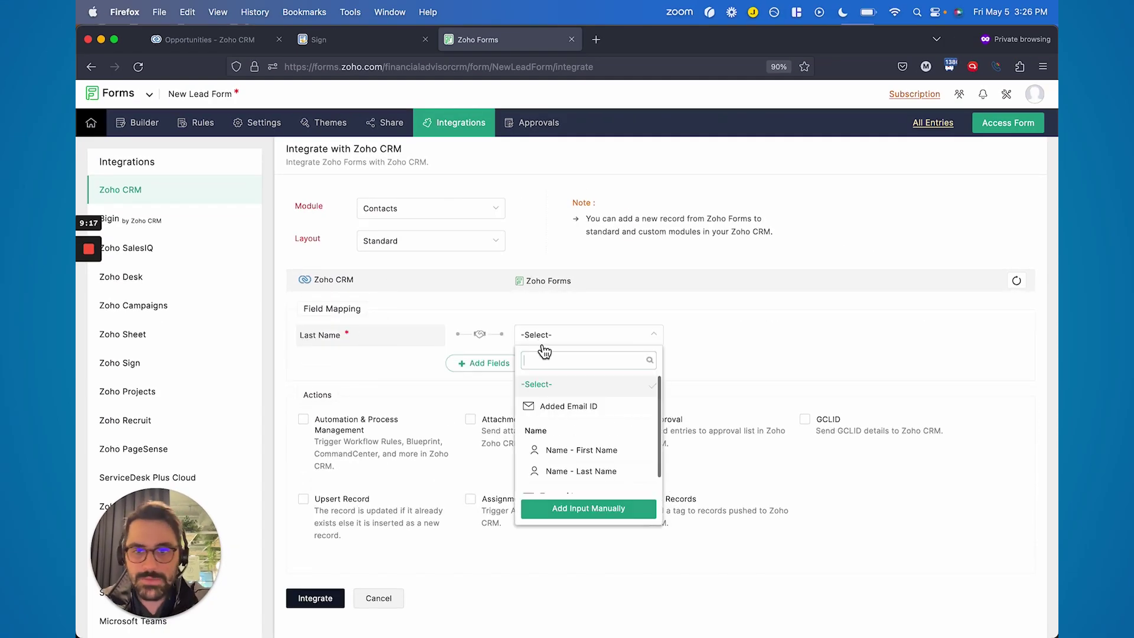
click(572, 471)
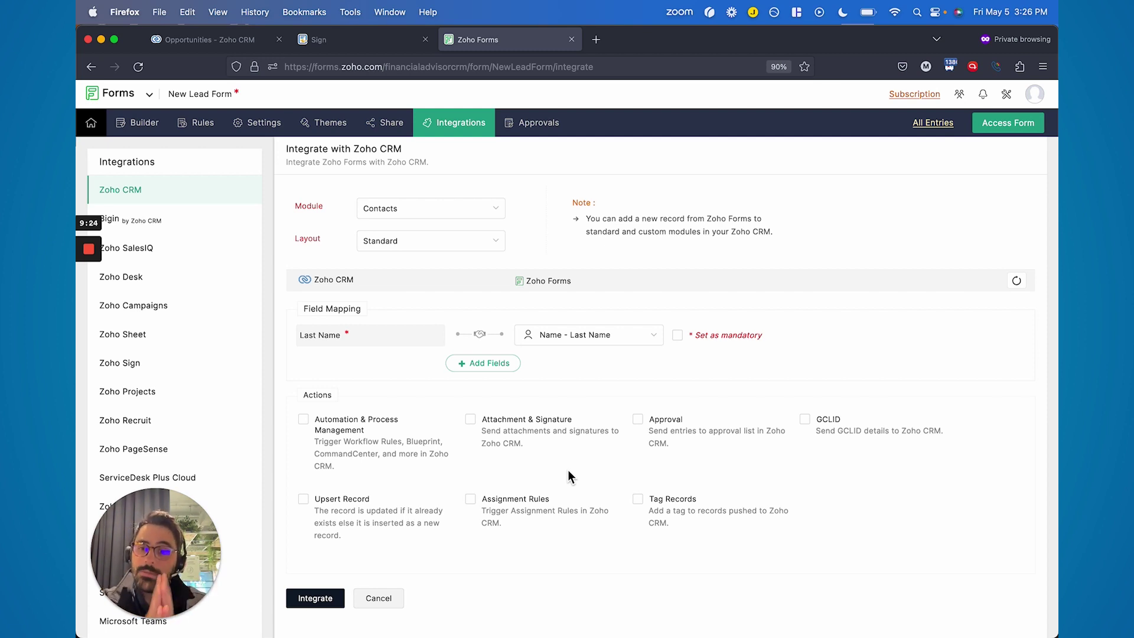
Step: Return to the Zoho CRM Contacts board, then move to the Zoho Sign tab
click(204, 47)
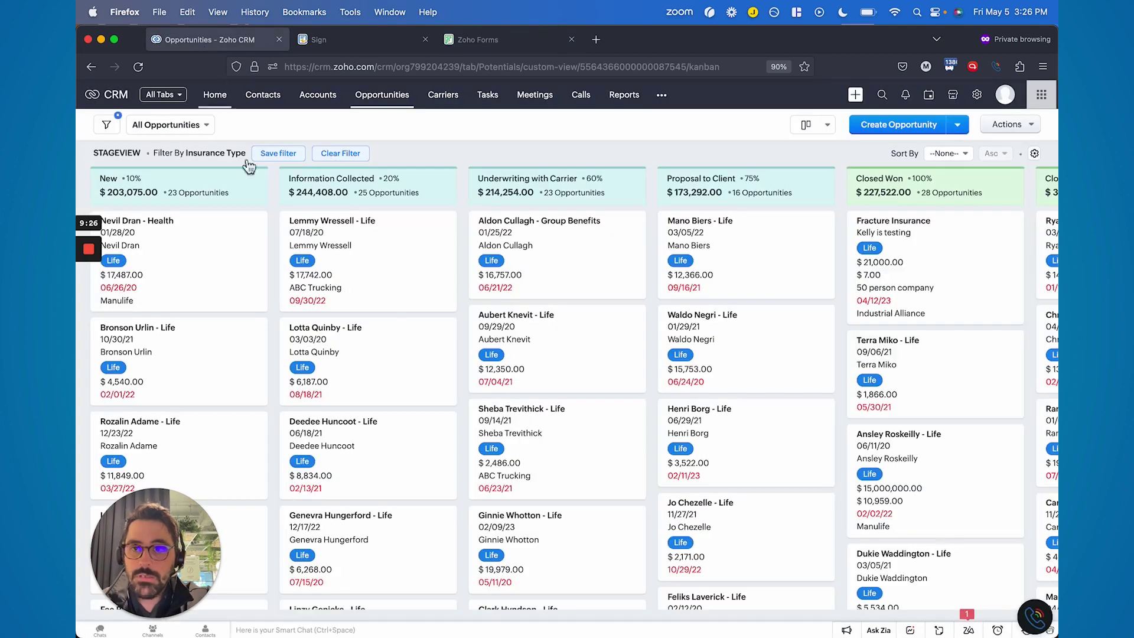
click(286, 104)
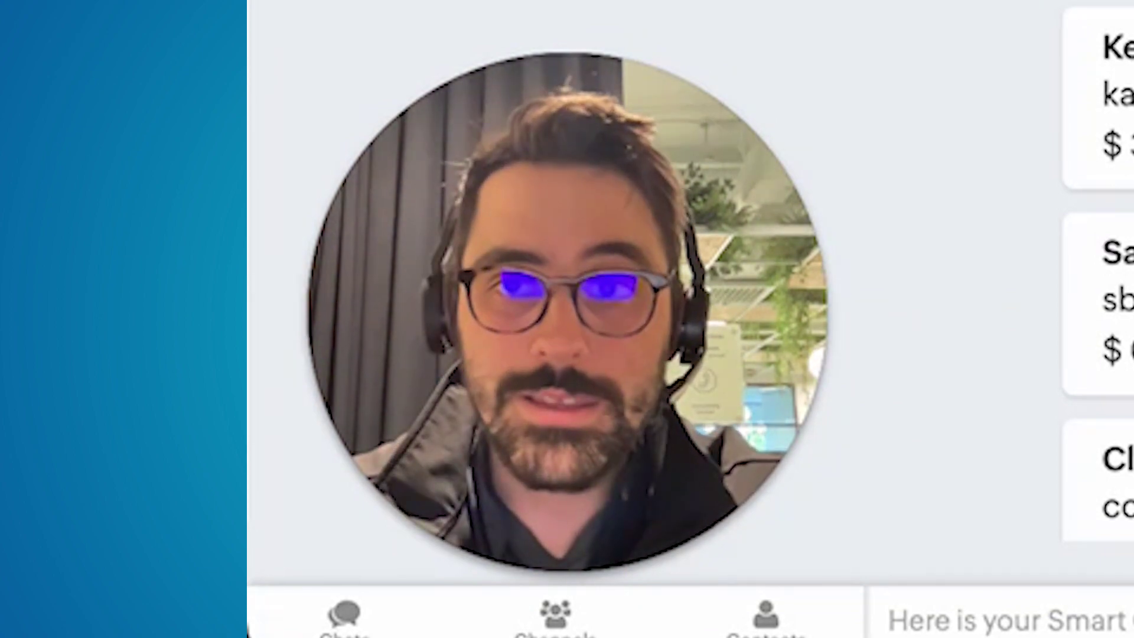
click(350, 39)
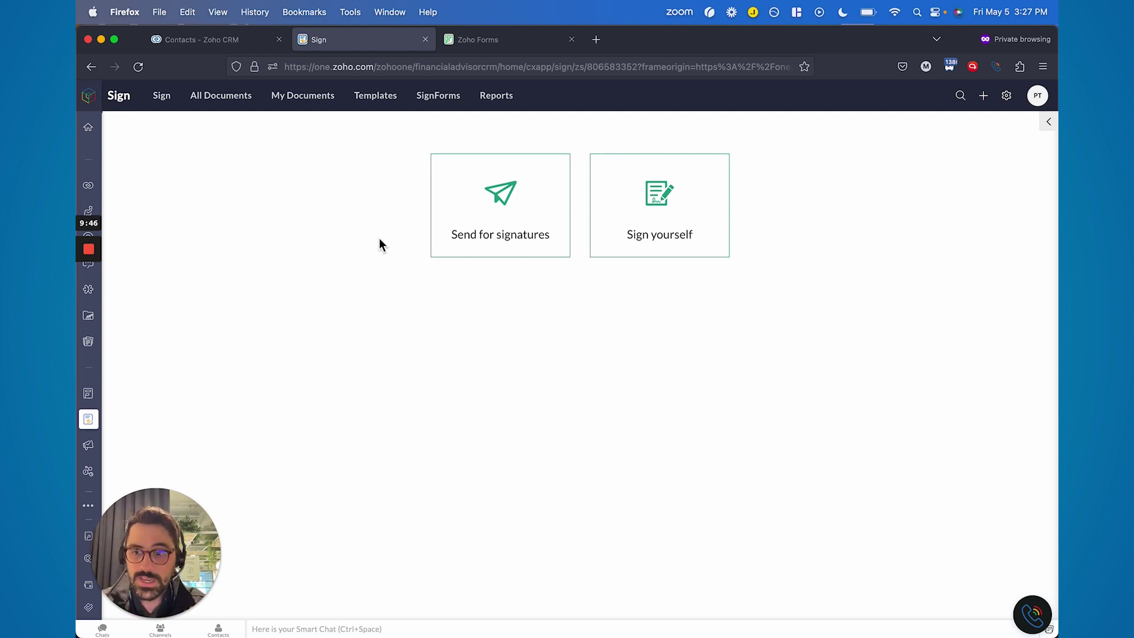
Step: Open Send for signatures in Zoho Sign and look over its document, recipients and note sections
click(499, 231)
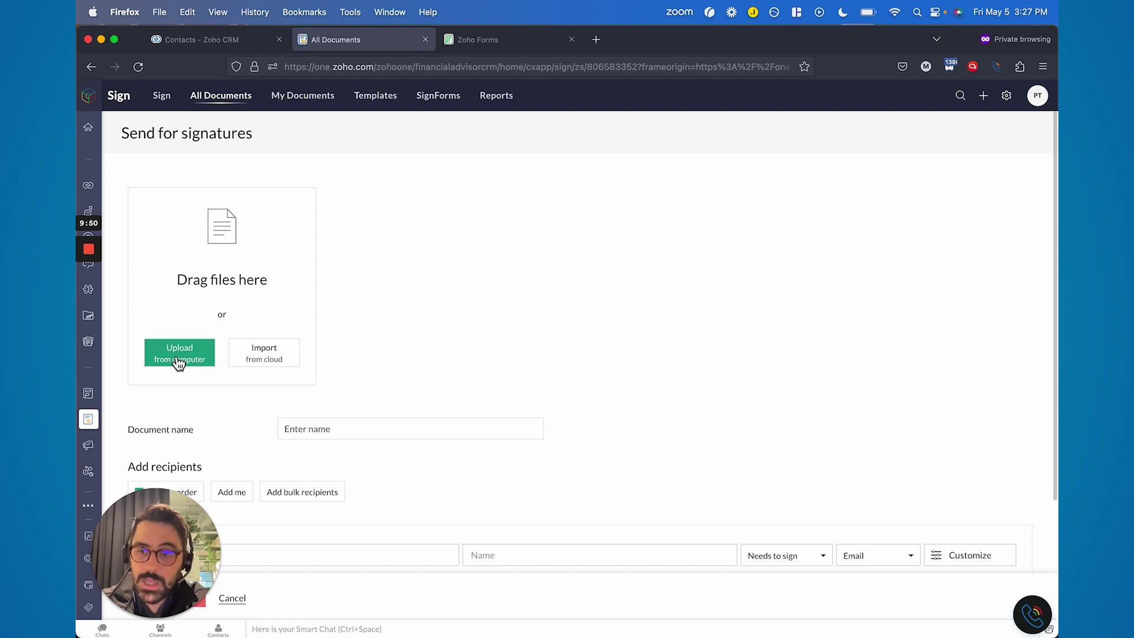
scroll(387, 463, down, 4)
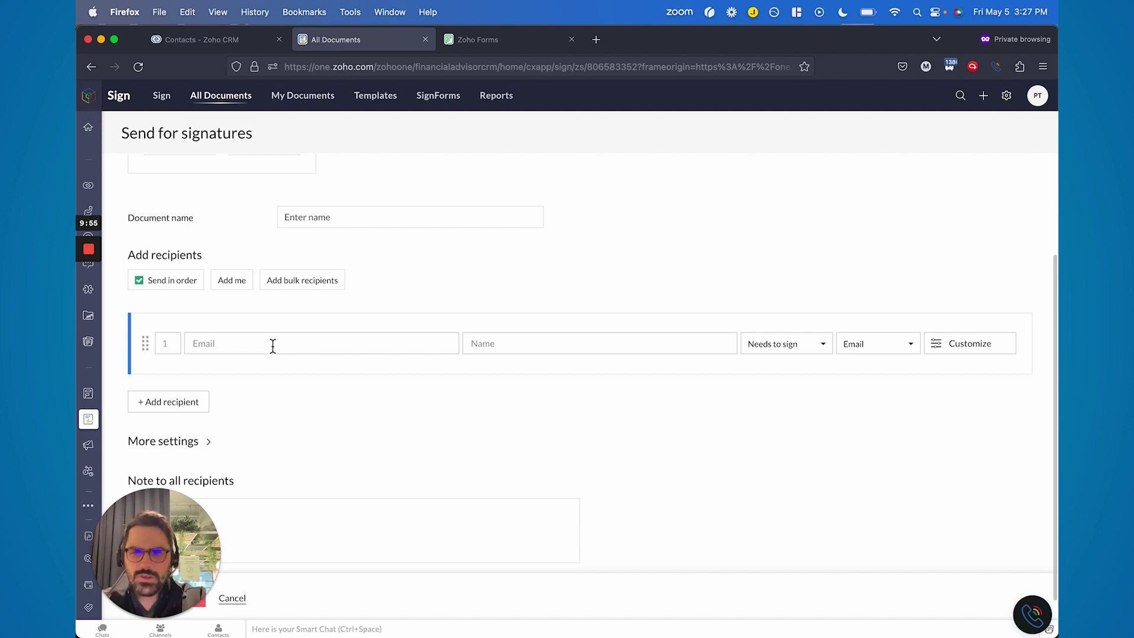
scroll(272, 345, up, 4)
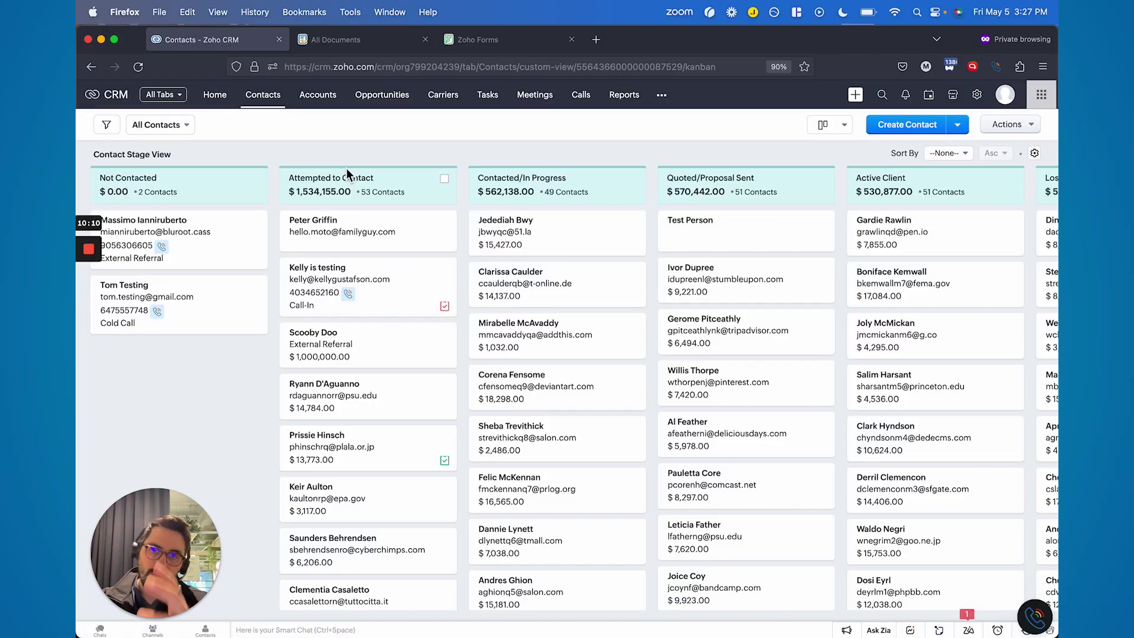
Step: Look over the Opportunities pipeline kanban, then bring up the All Reports list
scroll(518, 324, right, 5)
click(385, 98)
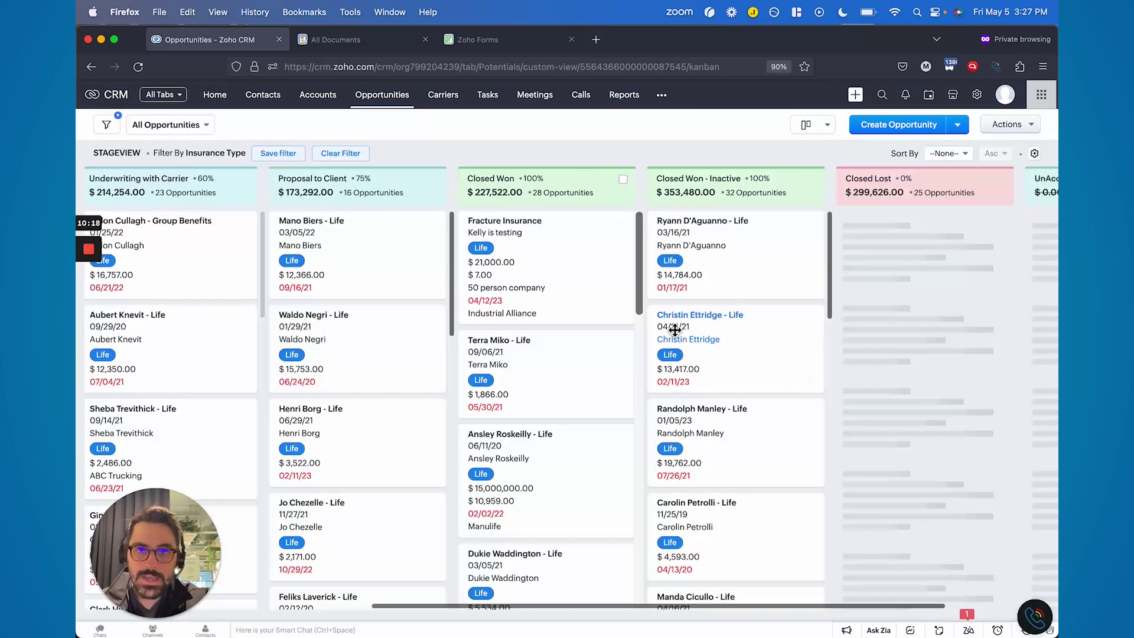
scroll(609, 289, left, 2)
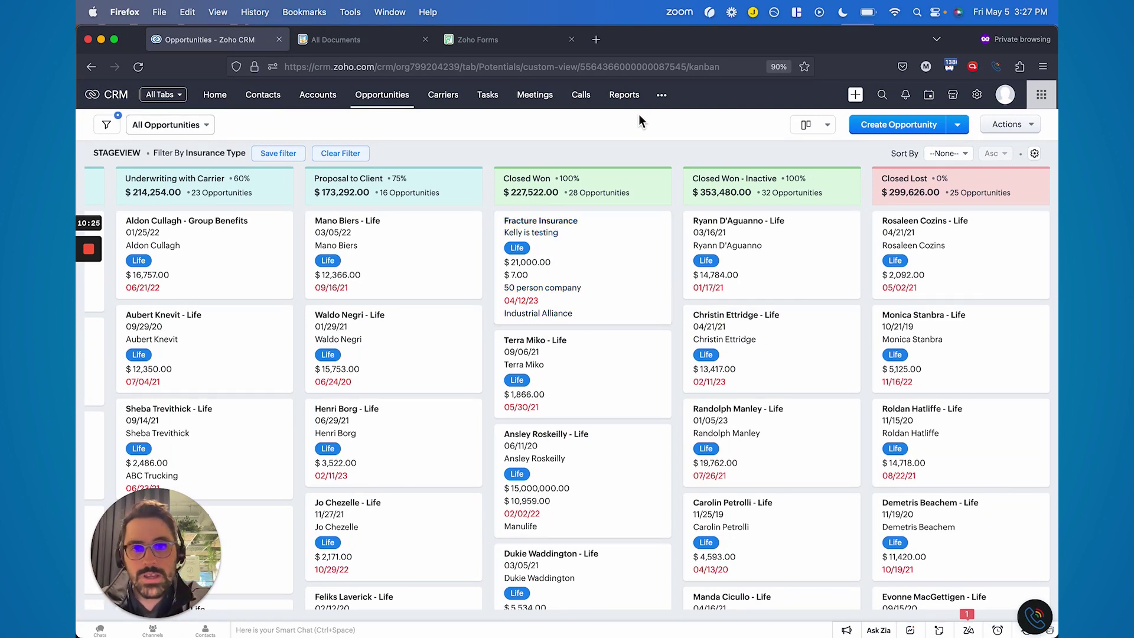
click(624, 95)
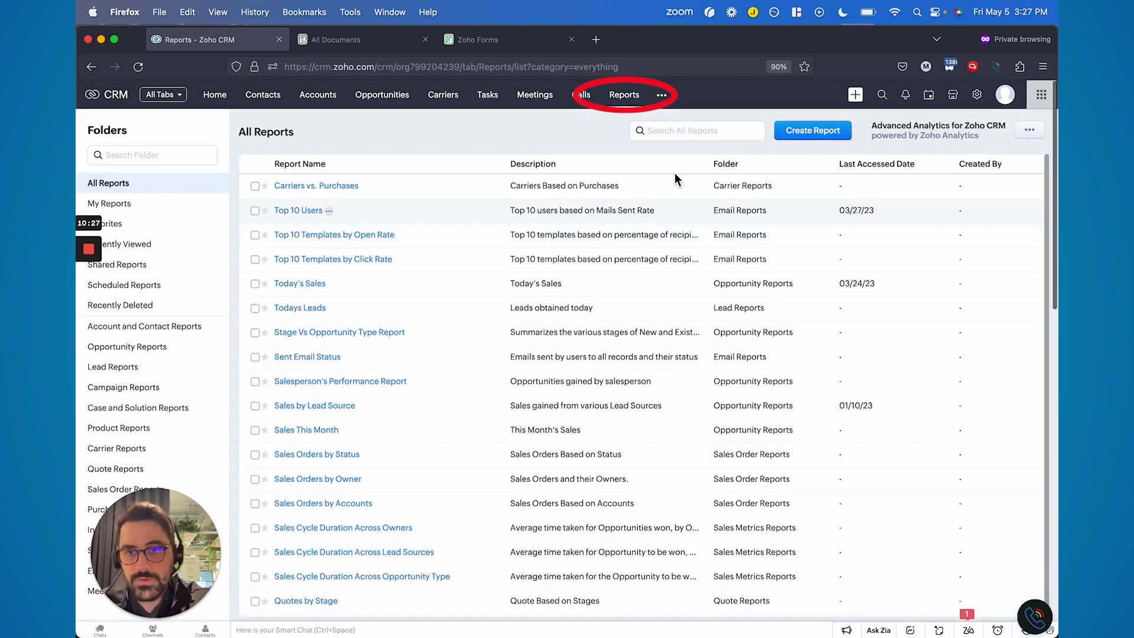
Step: Start a new Opportunities report and remove the Account Name, Application Date and Benefit Period columns
click(798, 135)
click(463, 200)
click(447, 281)
click(703, 240)
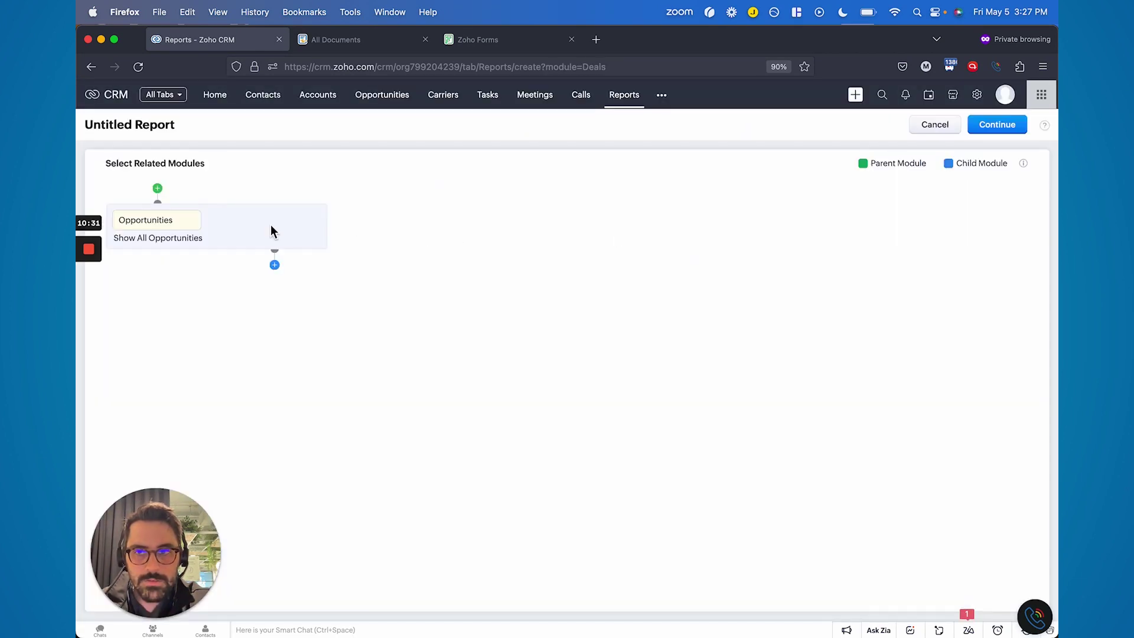
click(997, 125)
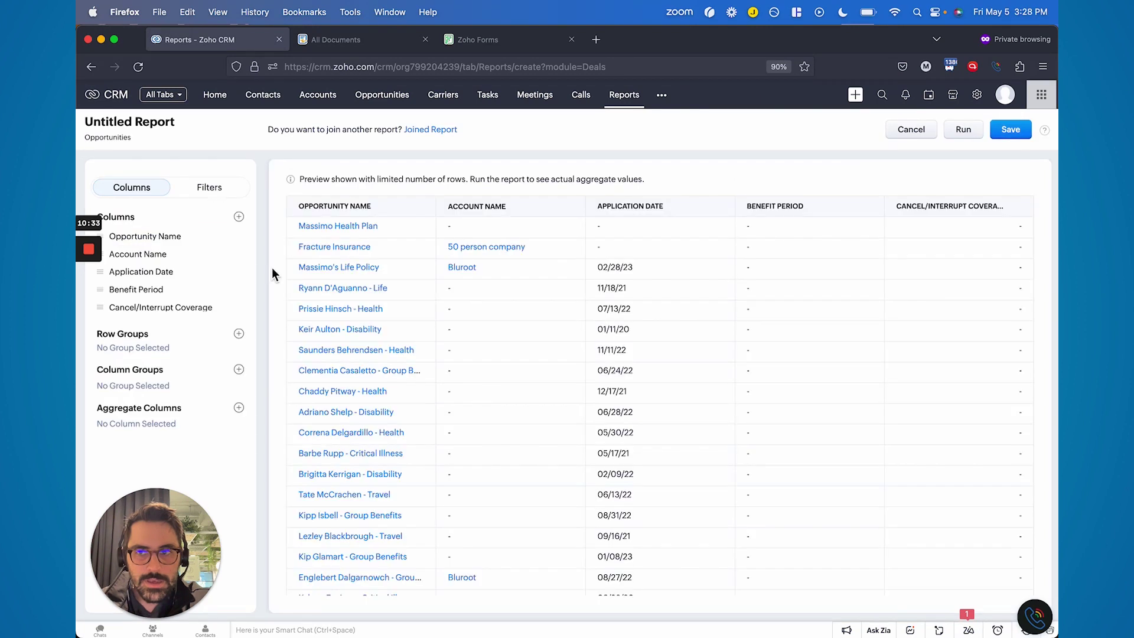
click(241, 255)
click(241, 256)
click(239, 254)
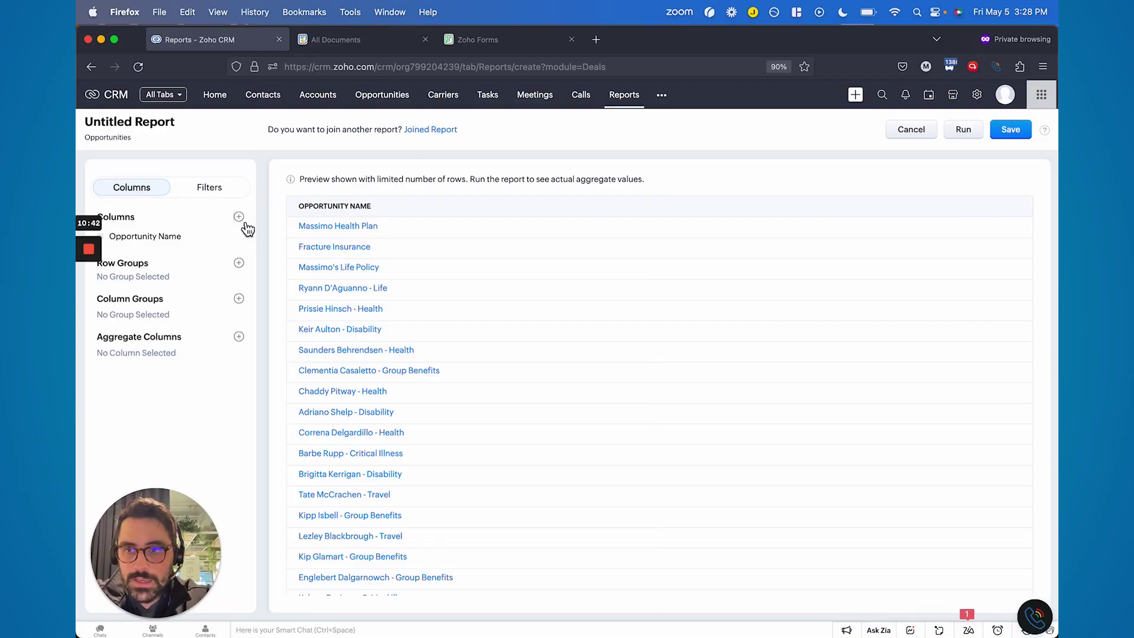
Step: Add Policy Renewal Date, Closing Date and Carrier as report columns
click(239, 216)
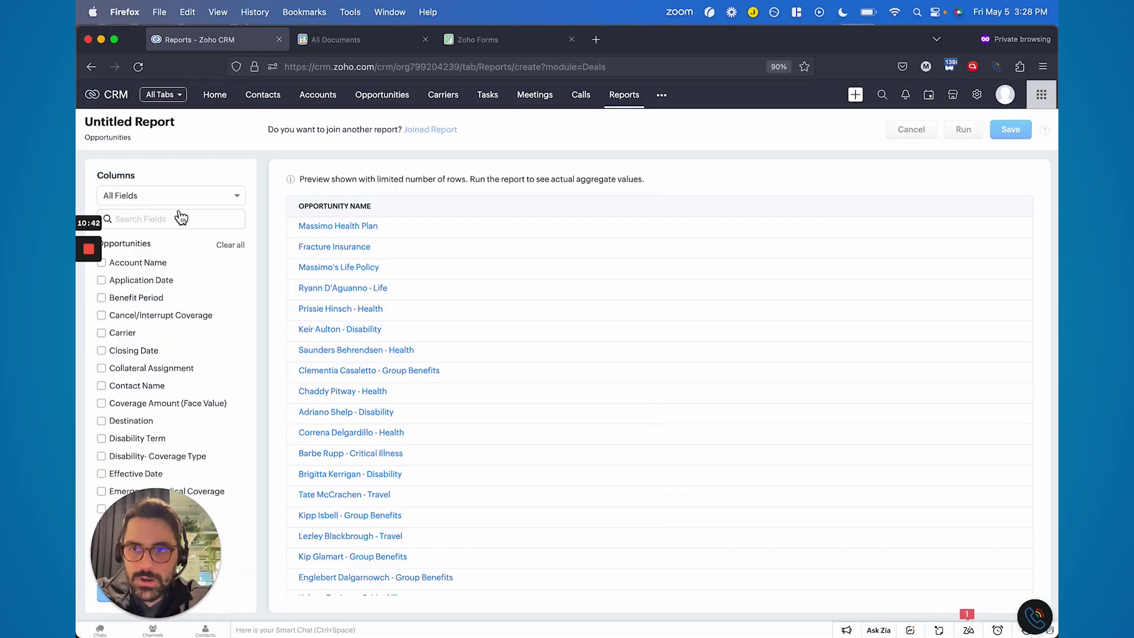
click(179, 218)
text(renew)
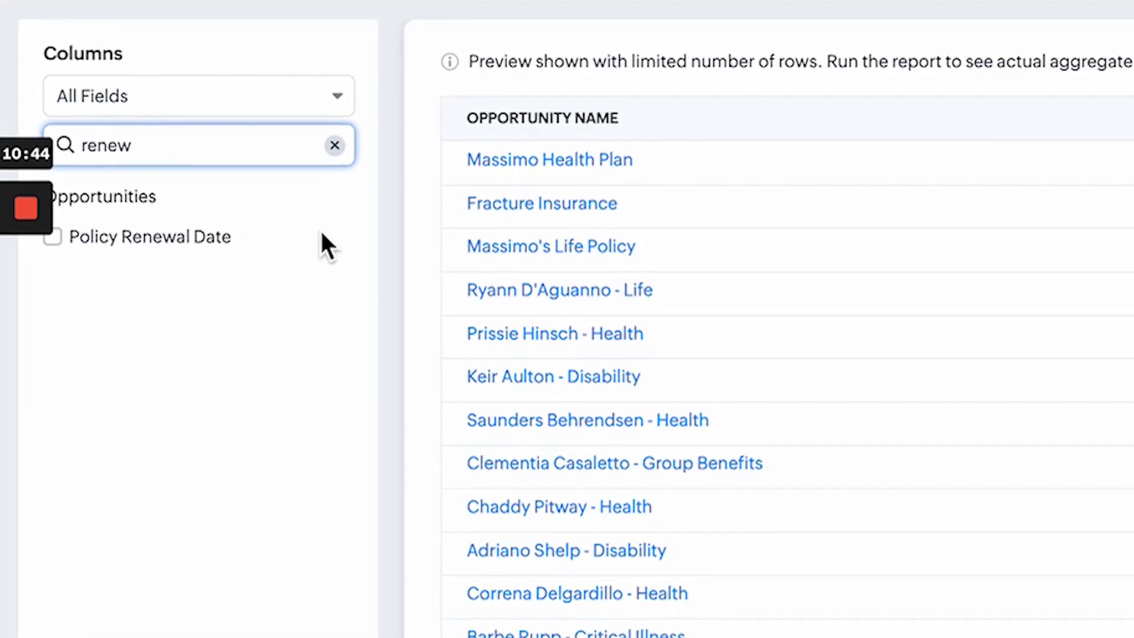
click(227, 239)
double_click(240, 149)
text(closin)
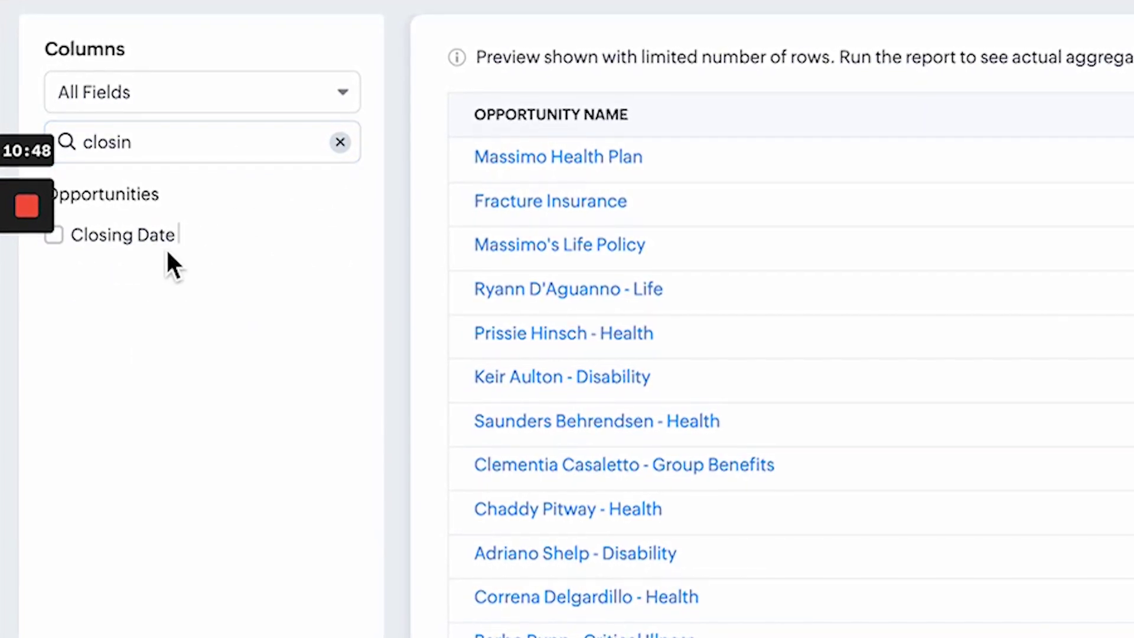
click(166, 244)
double_click(184, 154)
text(carrie)
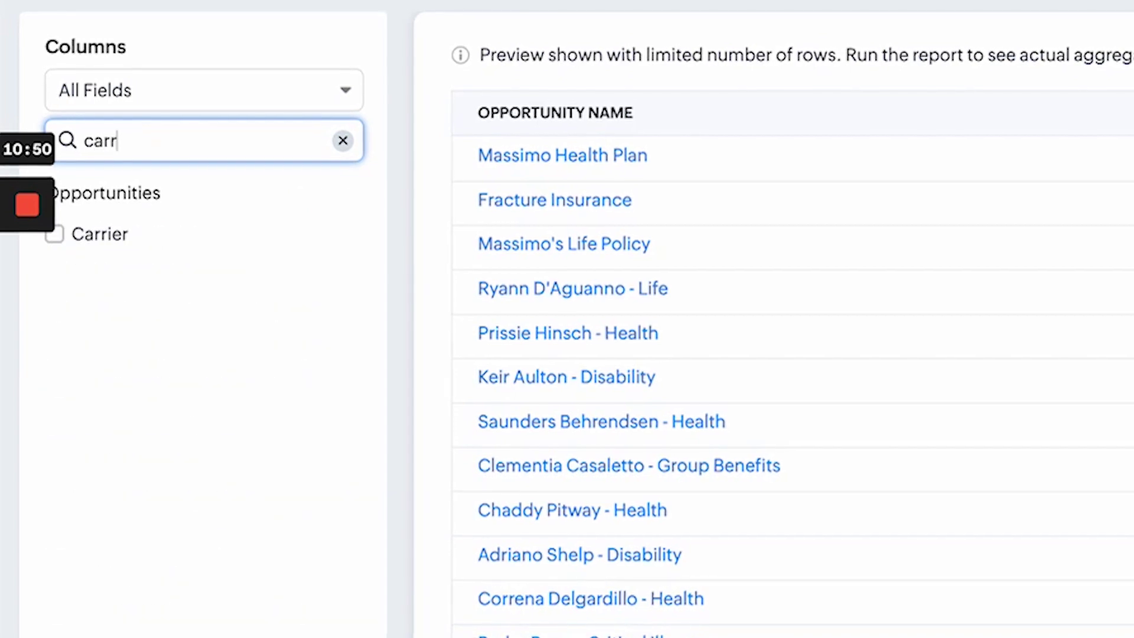
click(128, 258)
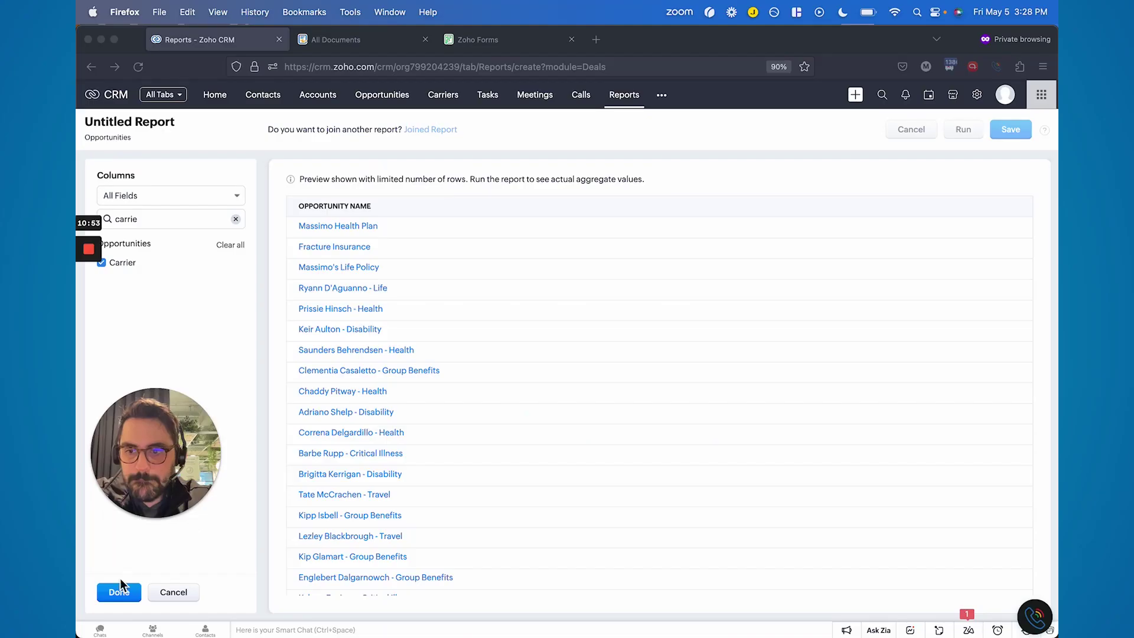
click(115, 590)
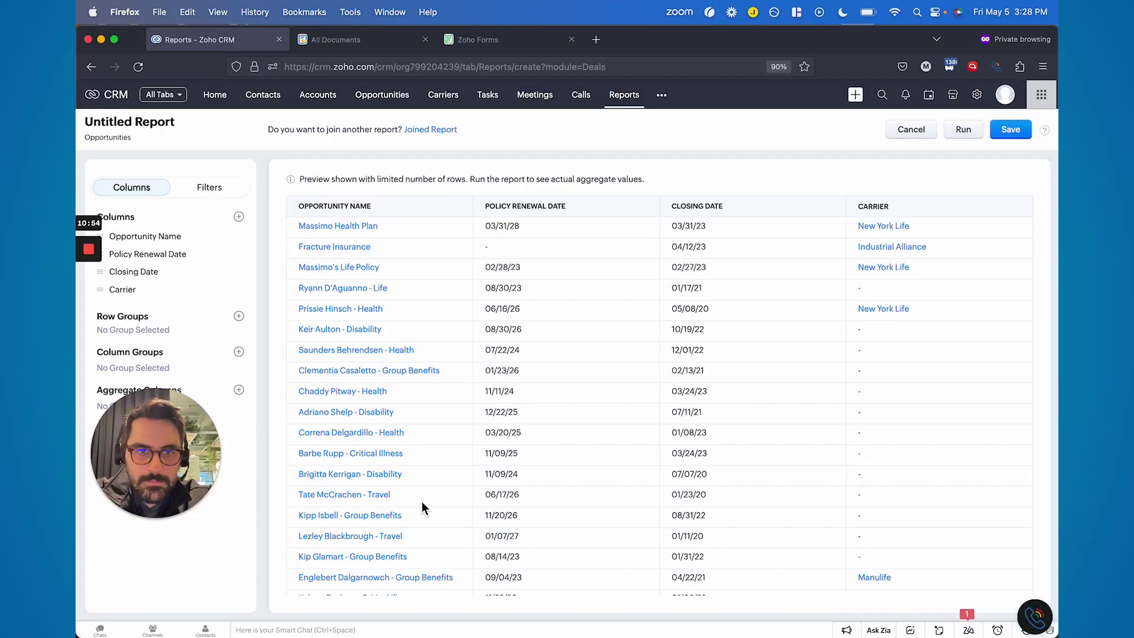
Step: Group the report rows by Carrier
drag(156, 426, 150, 523)
click(238, 316)
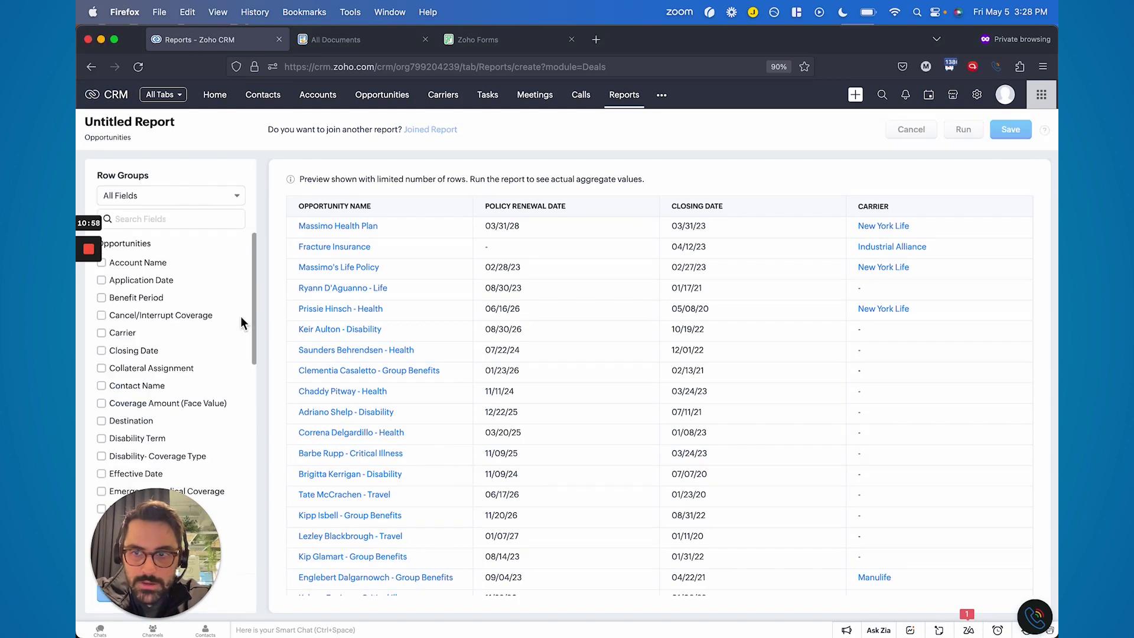
text(carr)
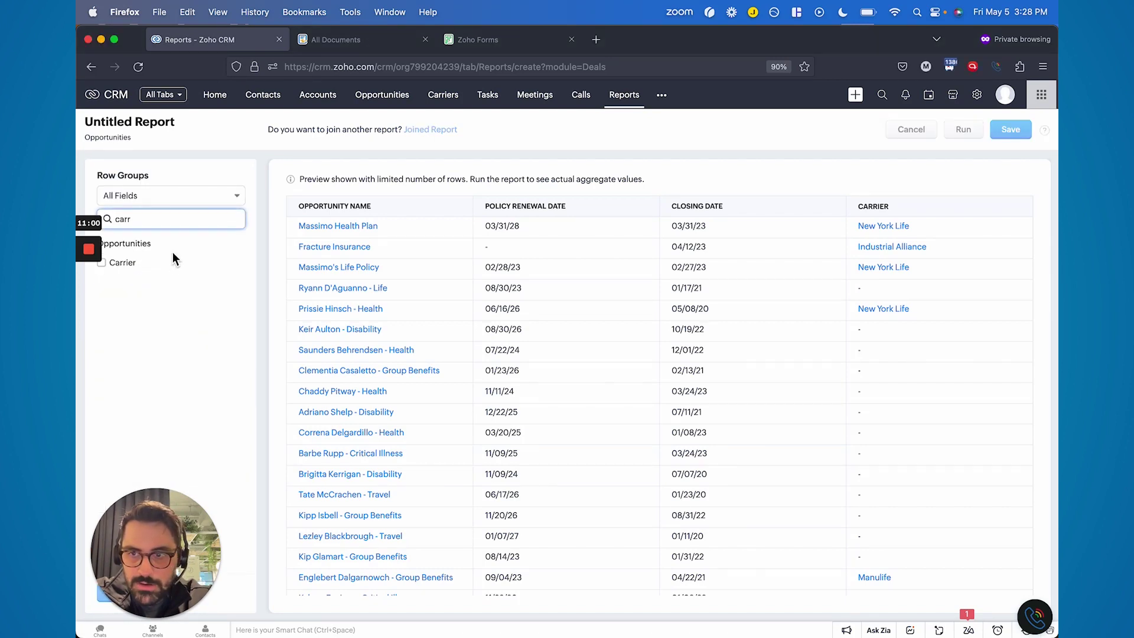
click(124, 262)
drag(140, 500, 139, 381)
click(114, 593)
scroll(349, 491, down, 1)
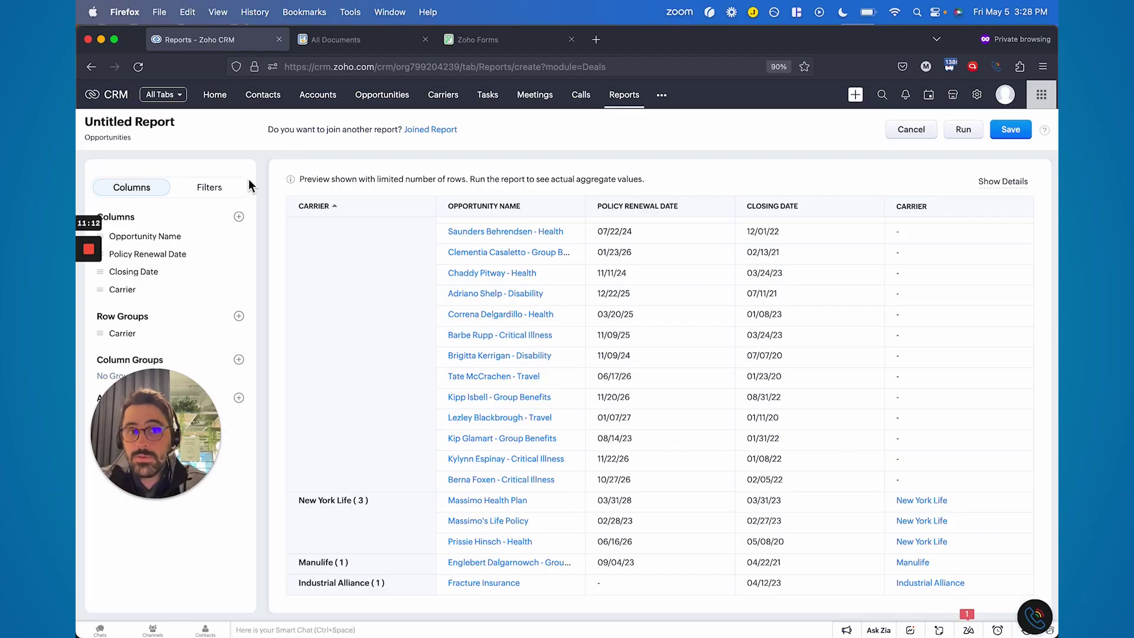
Step: Discard the unsaved report and go to the Scheduled Reports list
click(911, 131)
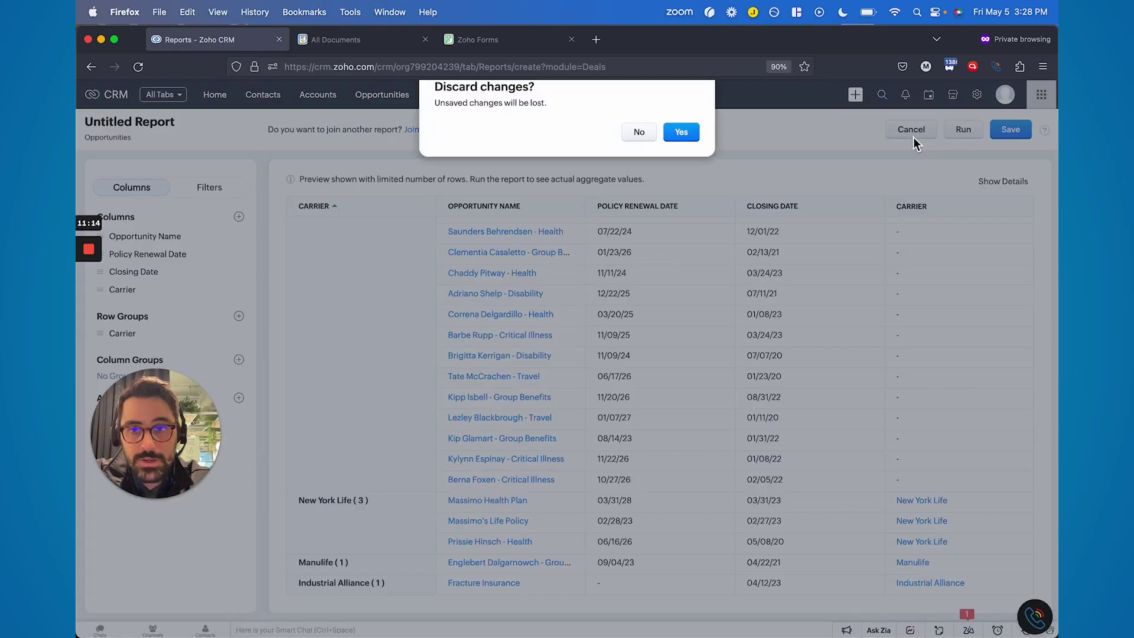
click(679, 142)
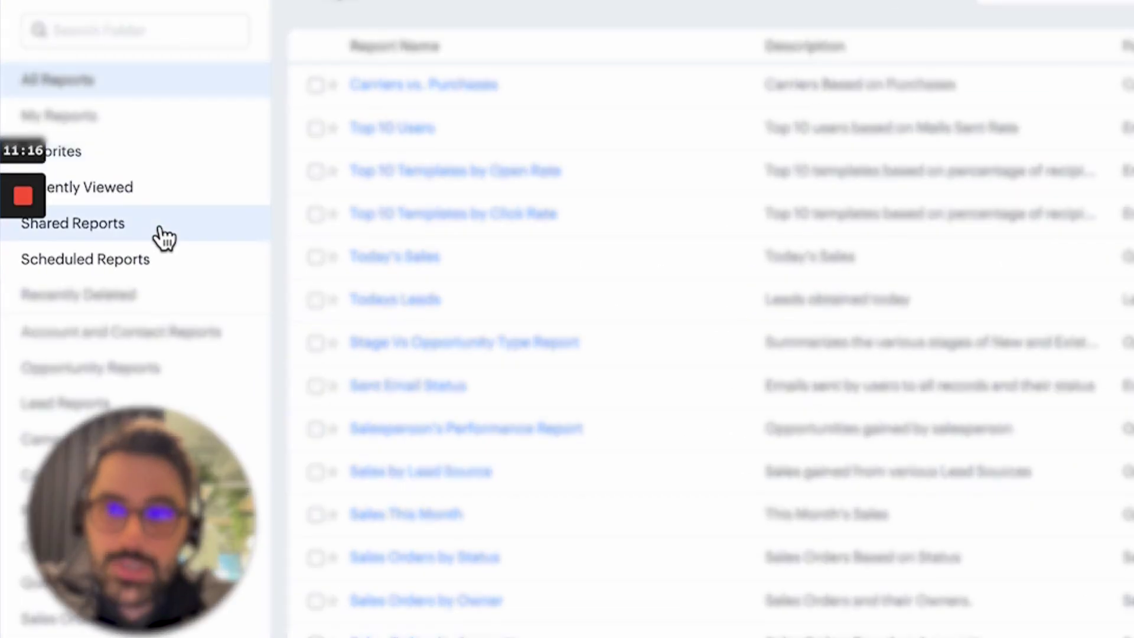
click(117, 264)
click(151, 272)
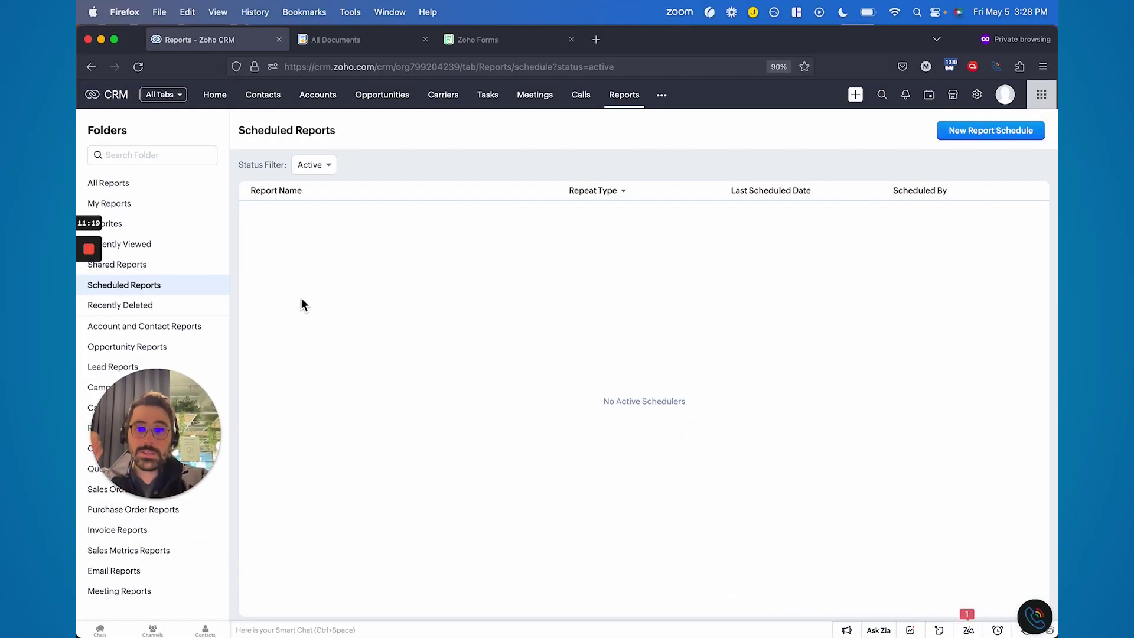
mouse_move(89, 305)
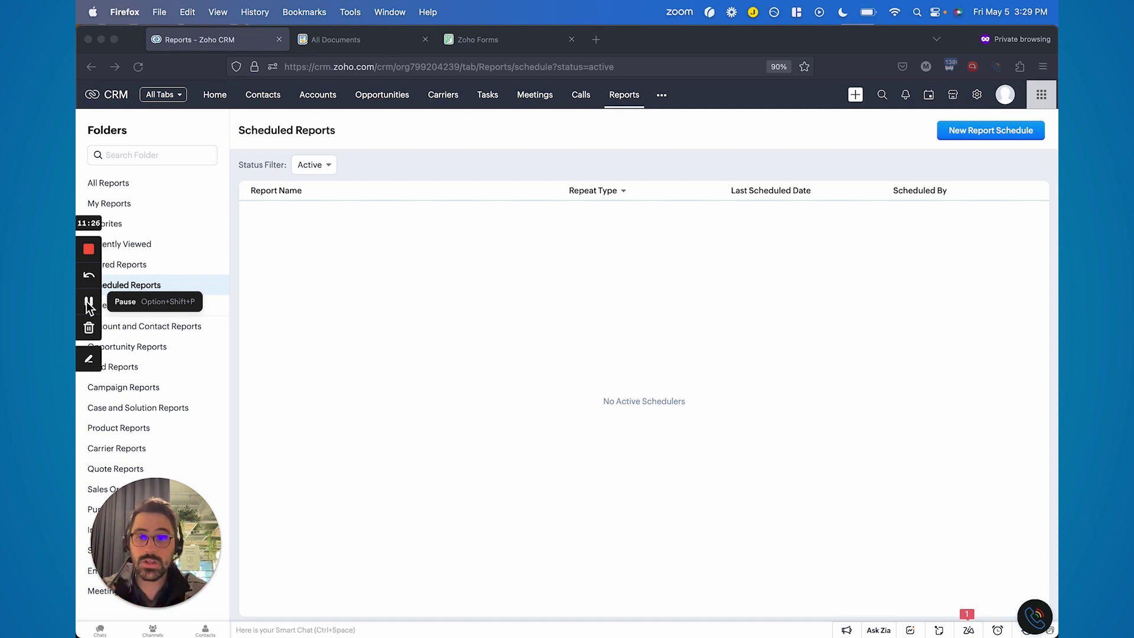
Step: Create a weekly schedule for the Carriers vs. Purchases report and start choosing its recipients
click(960, 134)
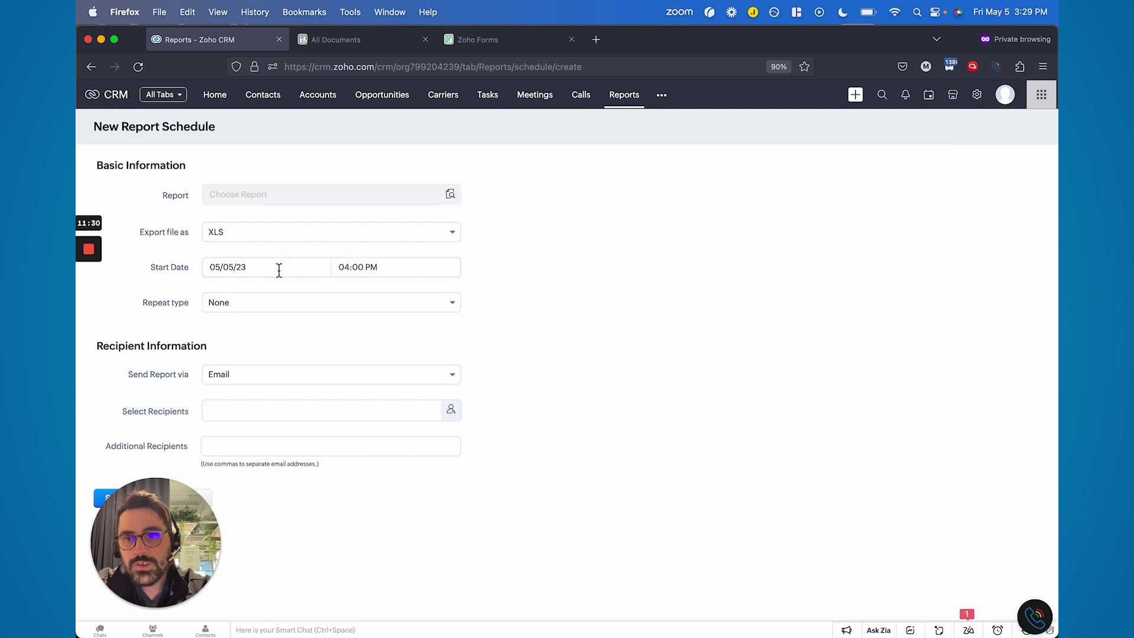
click(303, 198)
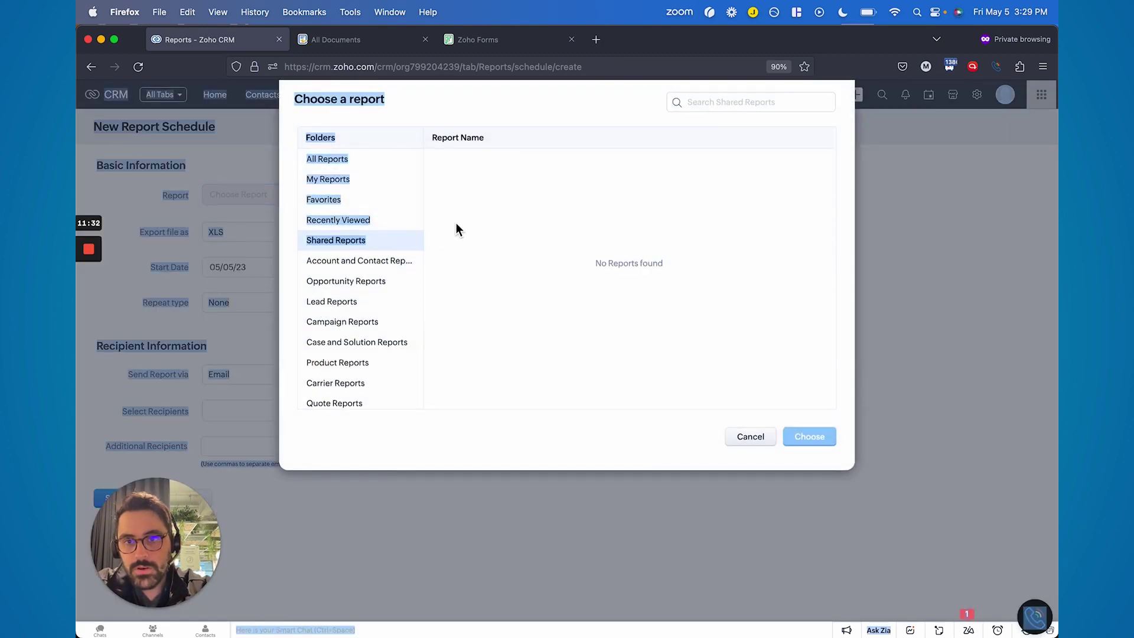
click(479, 162)
click(807, 437)
click(273, 302)
click(263, 362)
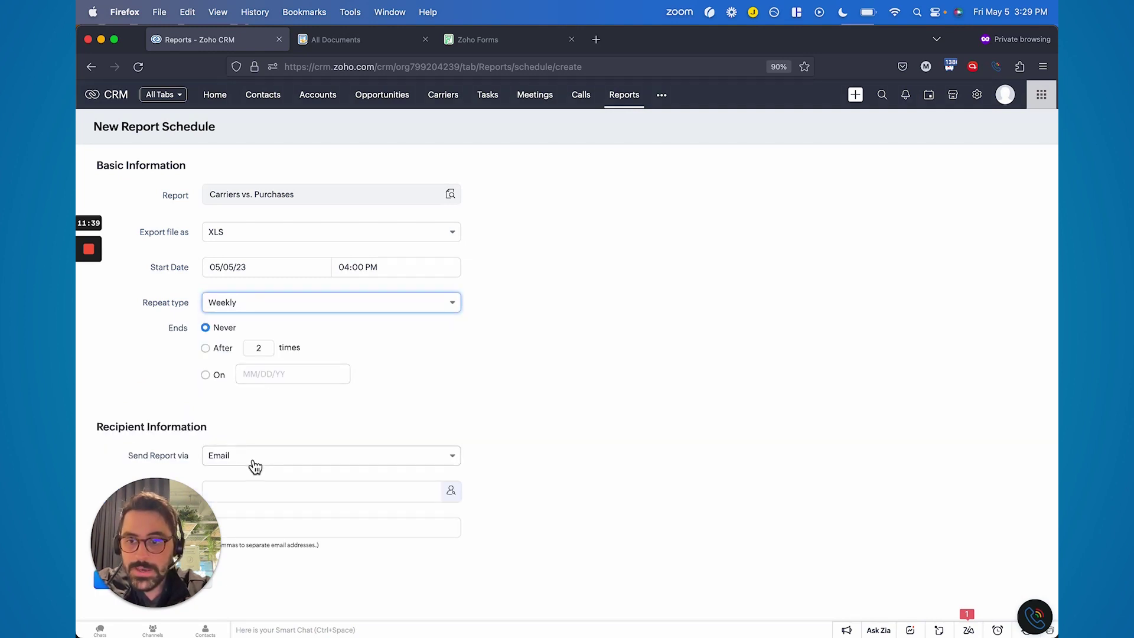
click(332, 497)
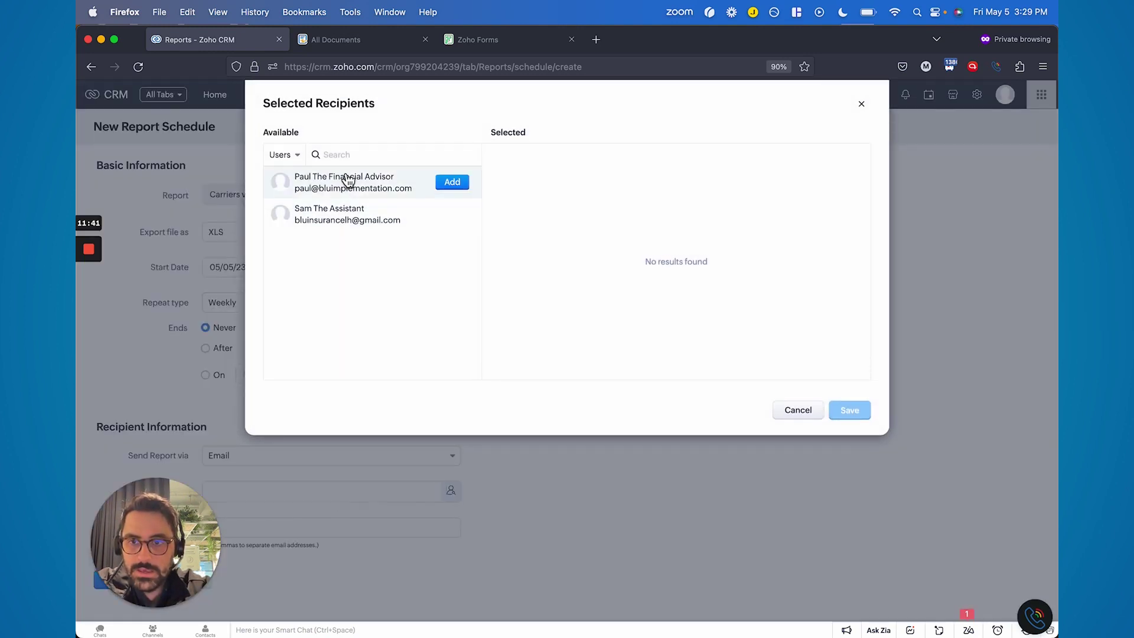